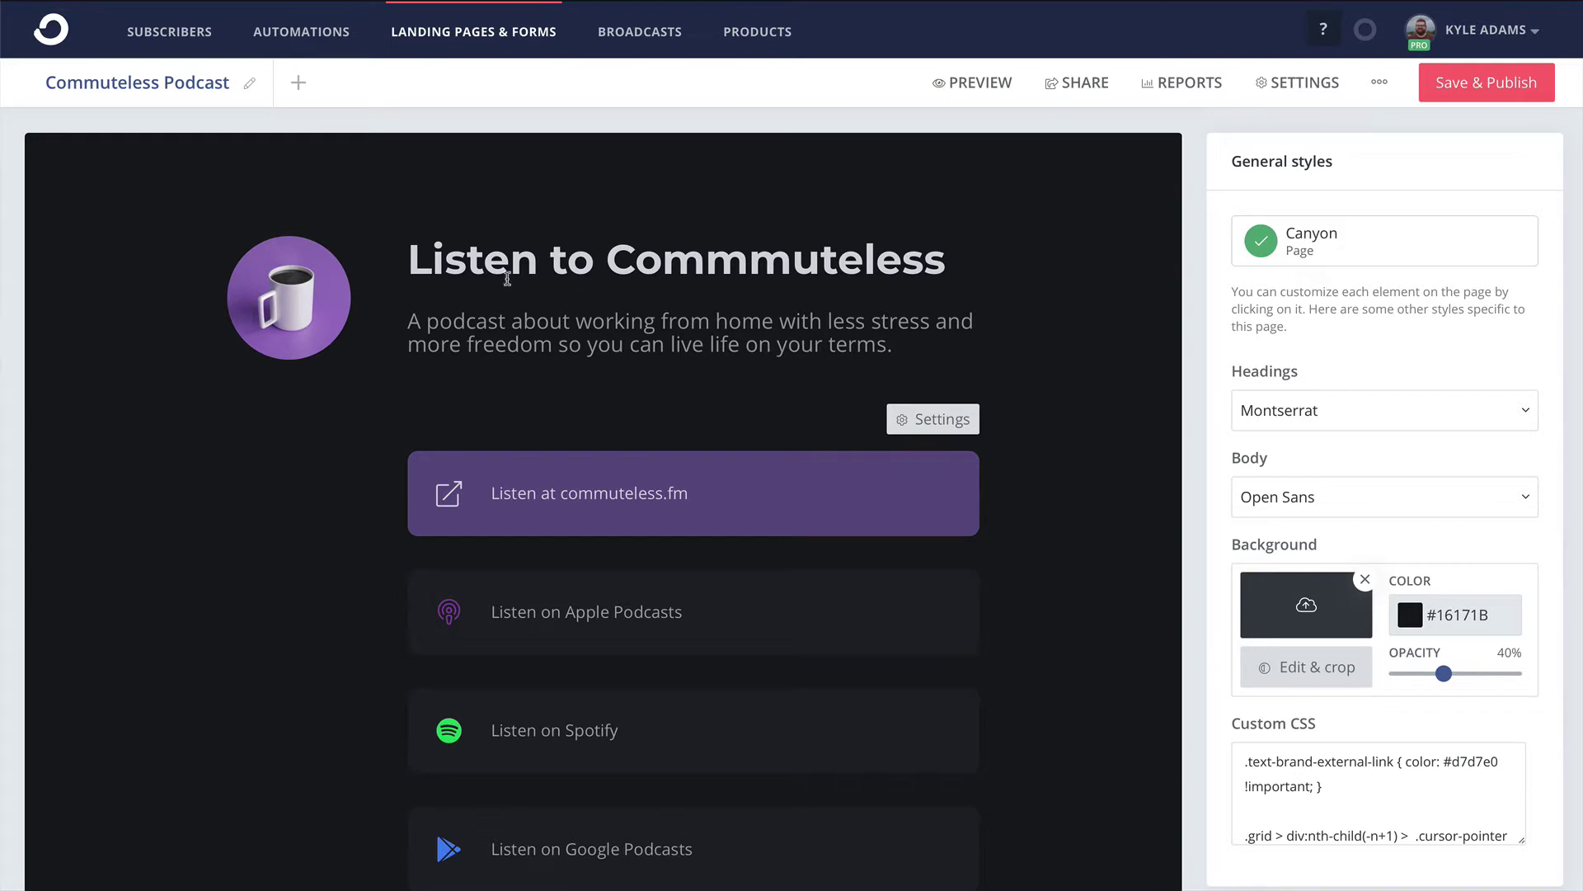
Select the podcast heading, then scroll past the link buttons and highlight the 'Also listen through' line.
drag(413, 259, 954, 279)
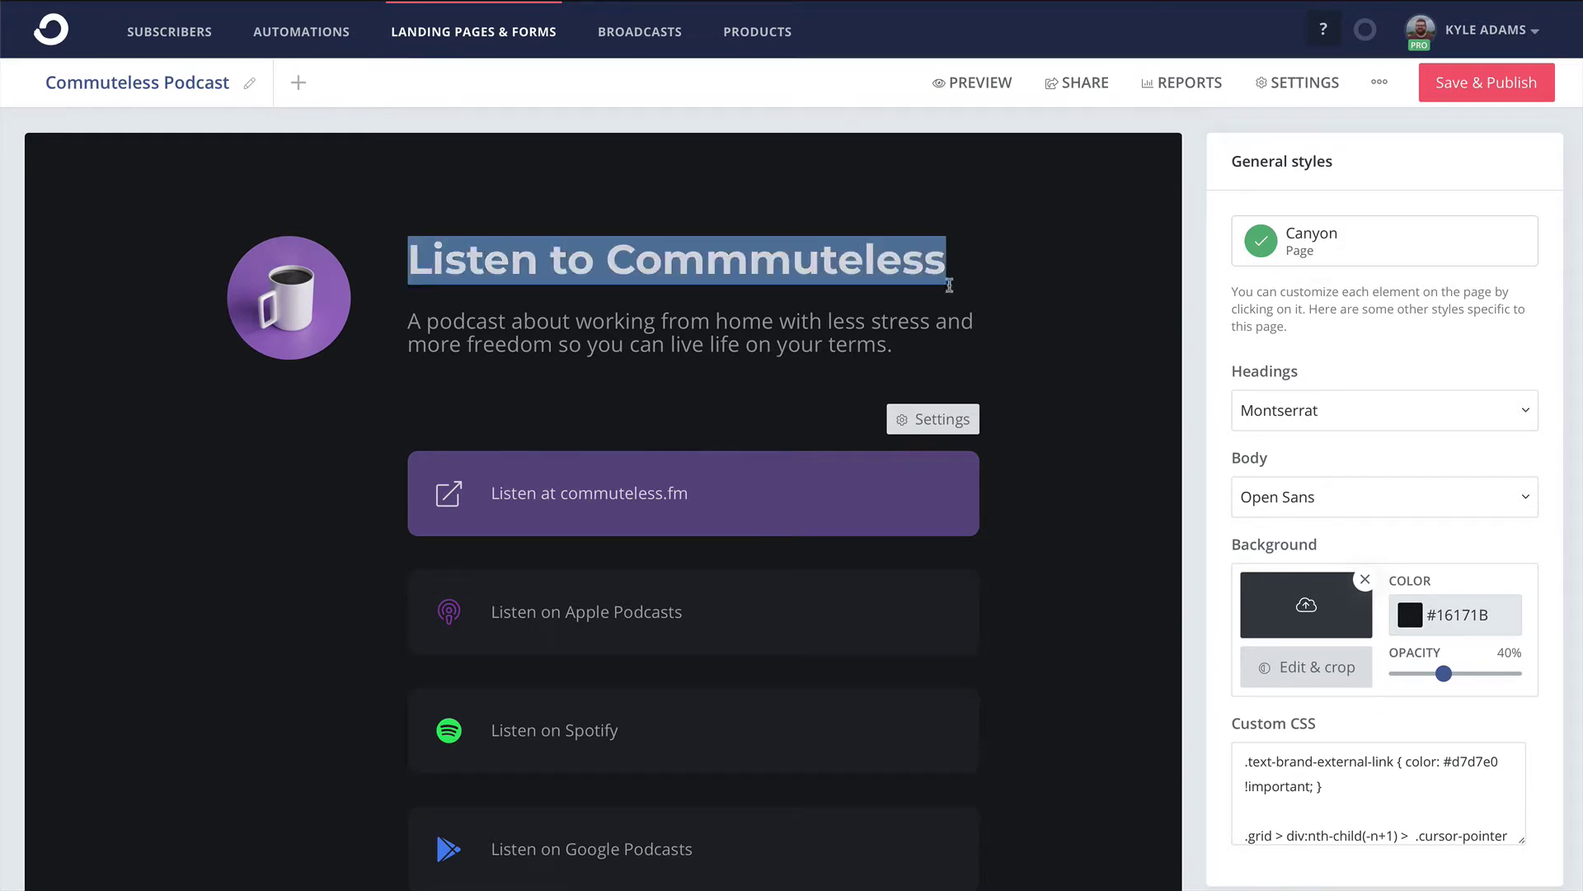
click(957, 284)
scroll(790, 373, down, 1)
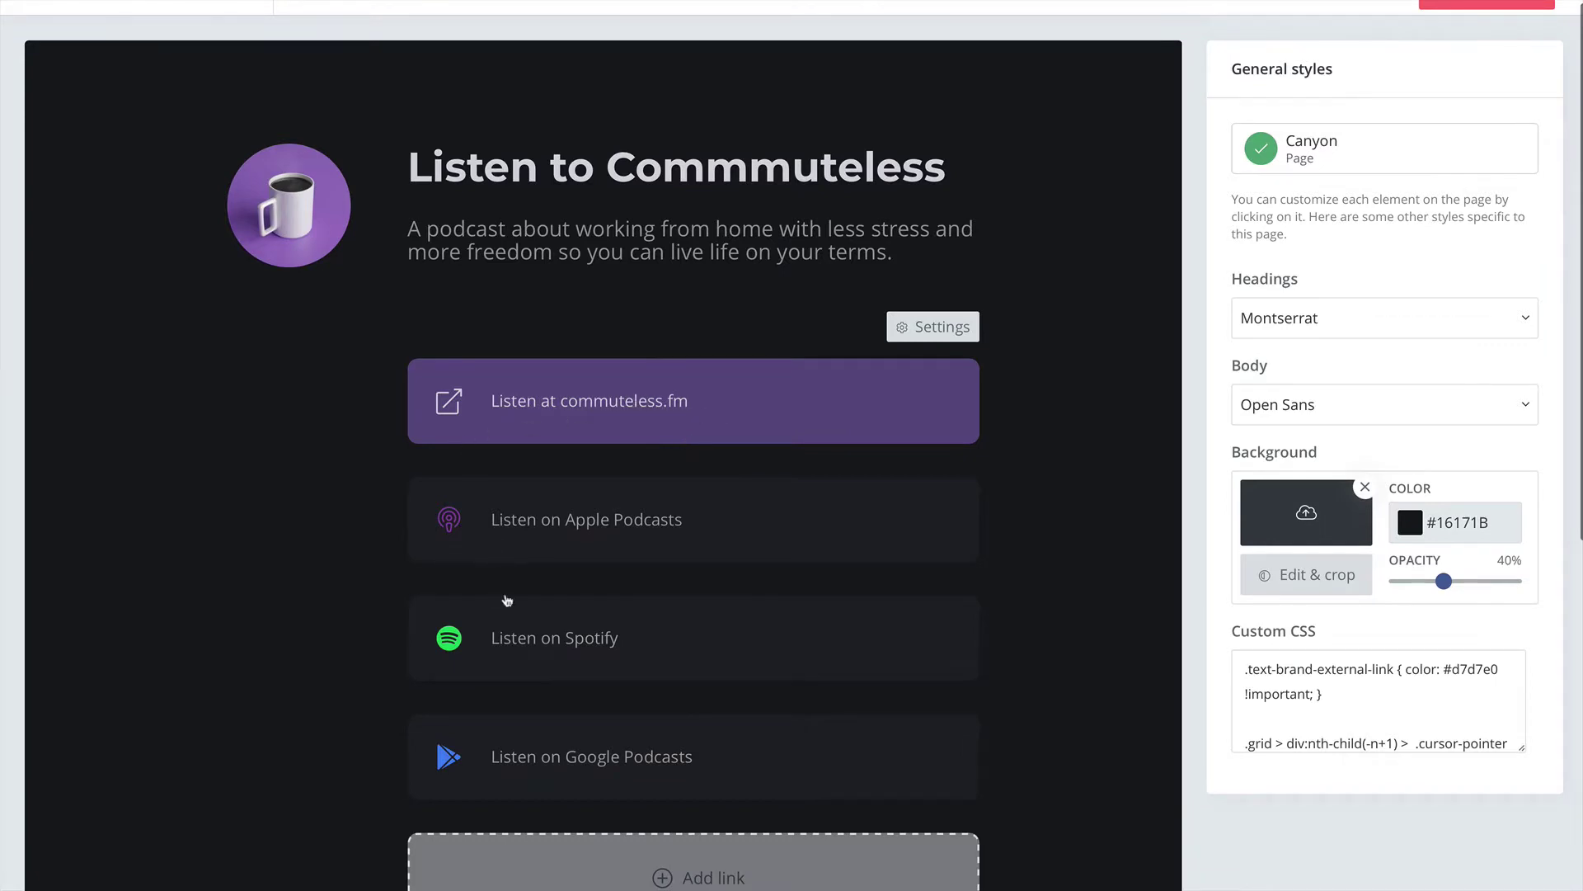
scroll(505, 595, up, 1)
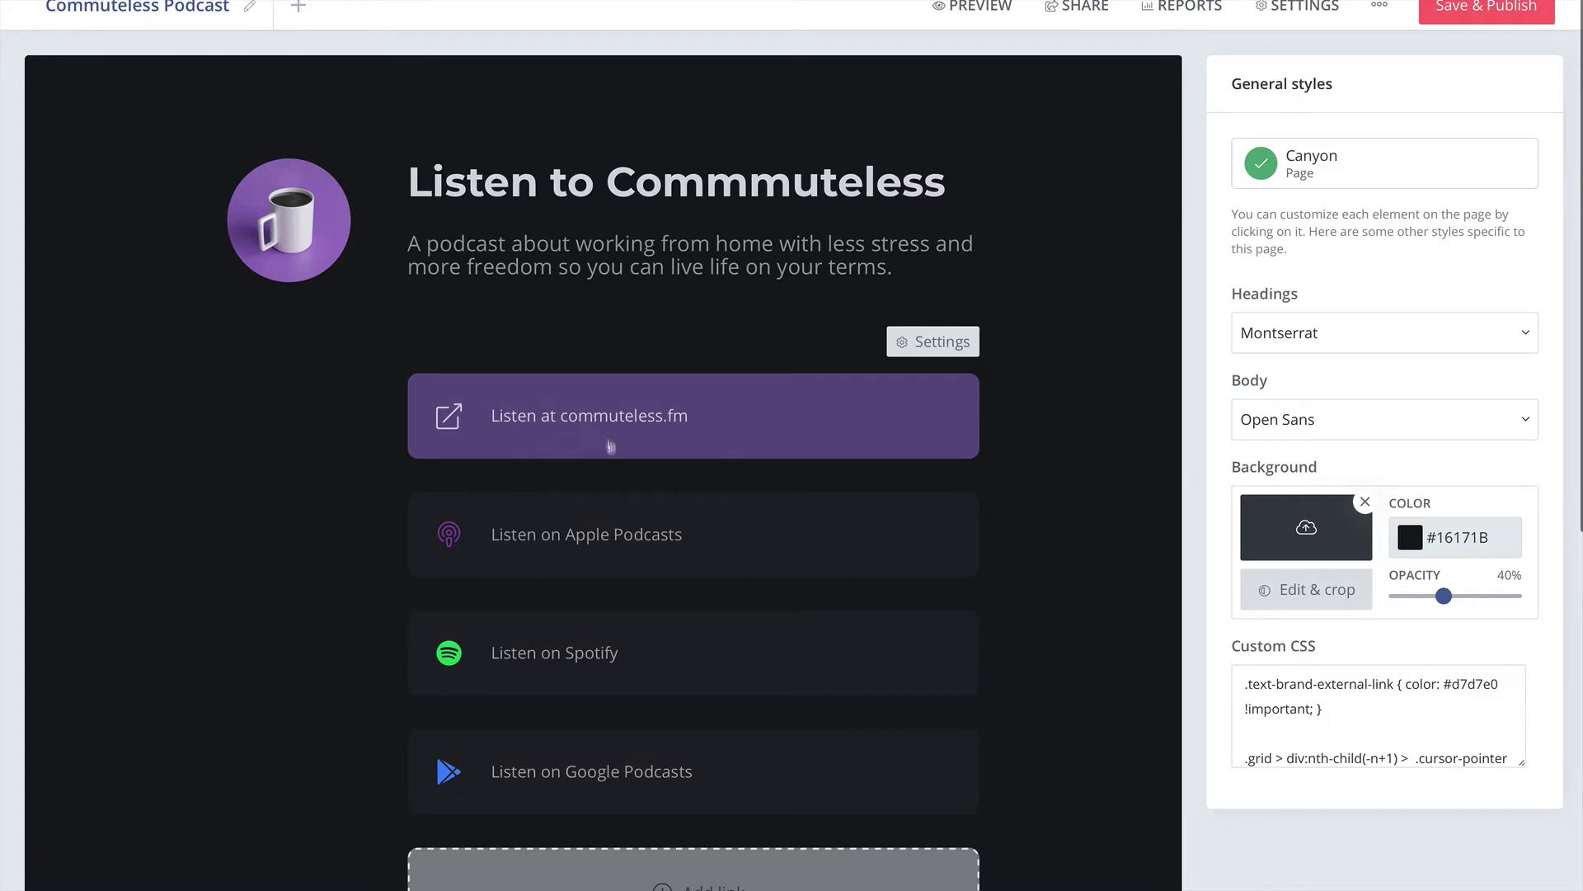
scroll(590, 440, down, 1)
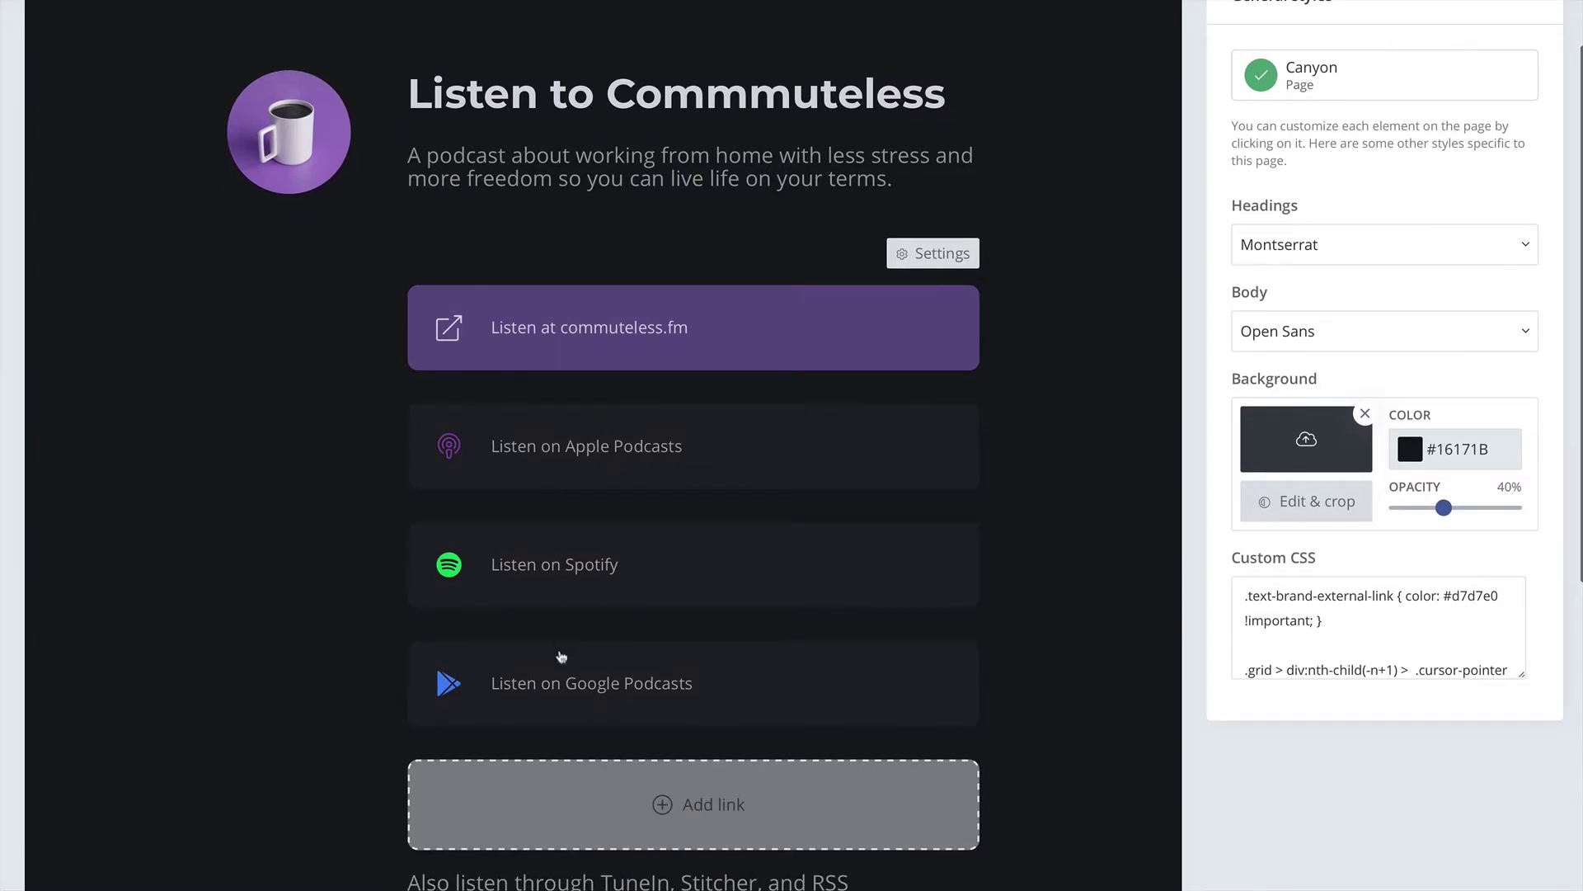
scroll(593, 668, down, 3)
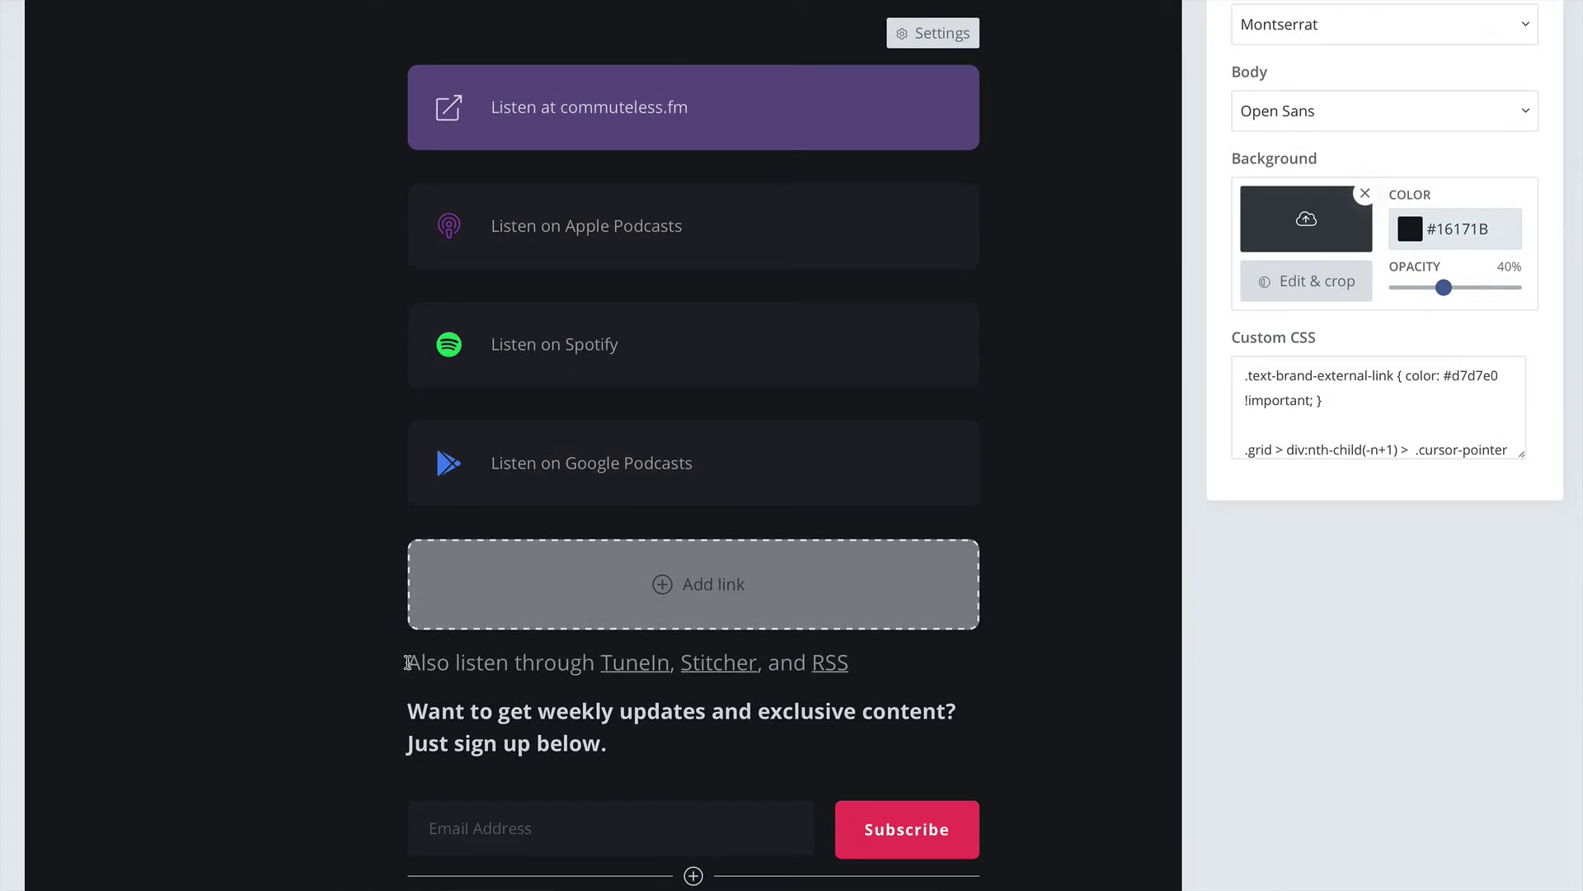
drag(408, 662, 523, 664)
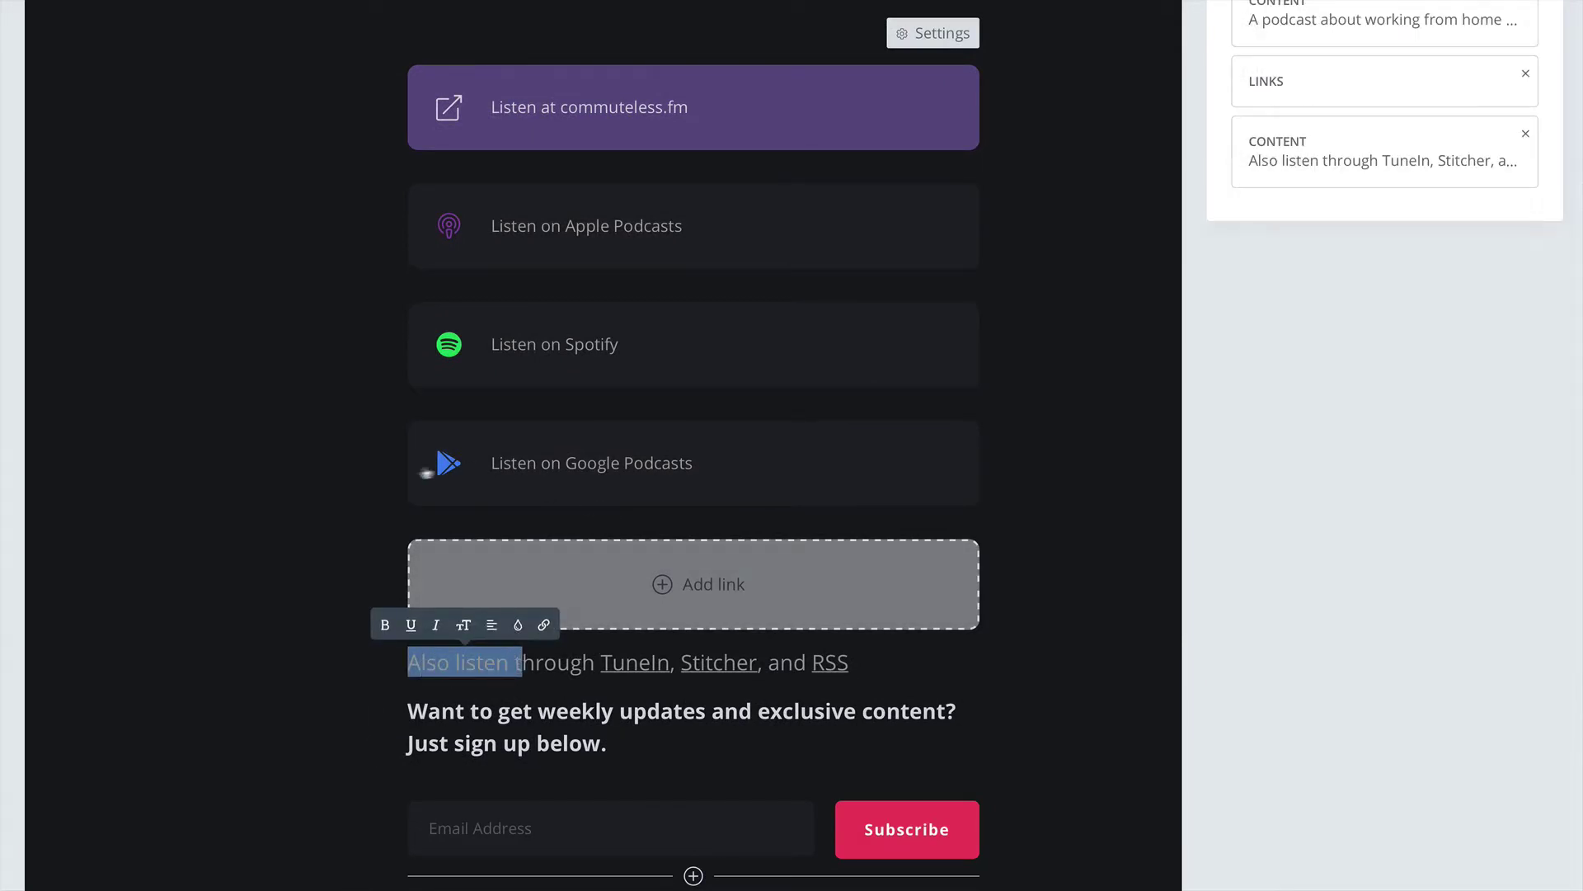
click(368, 466)
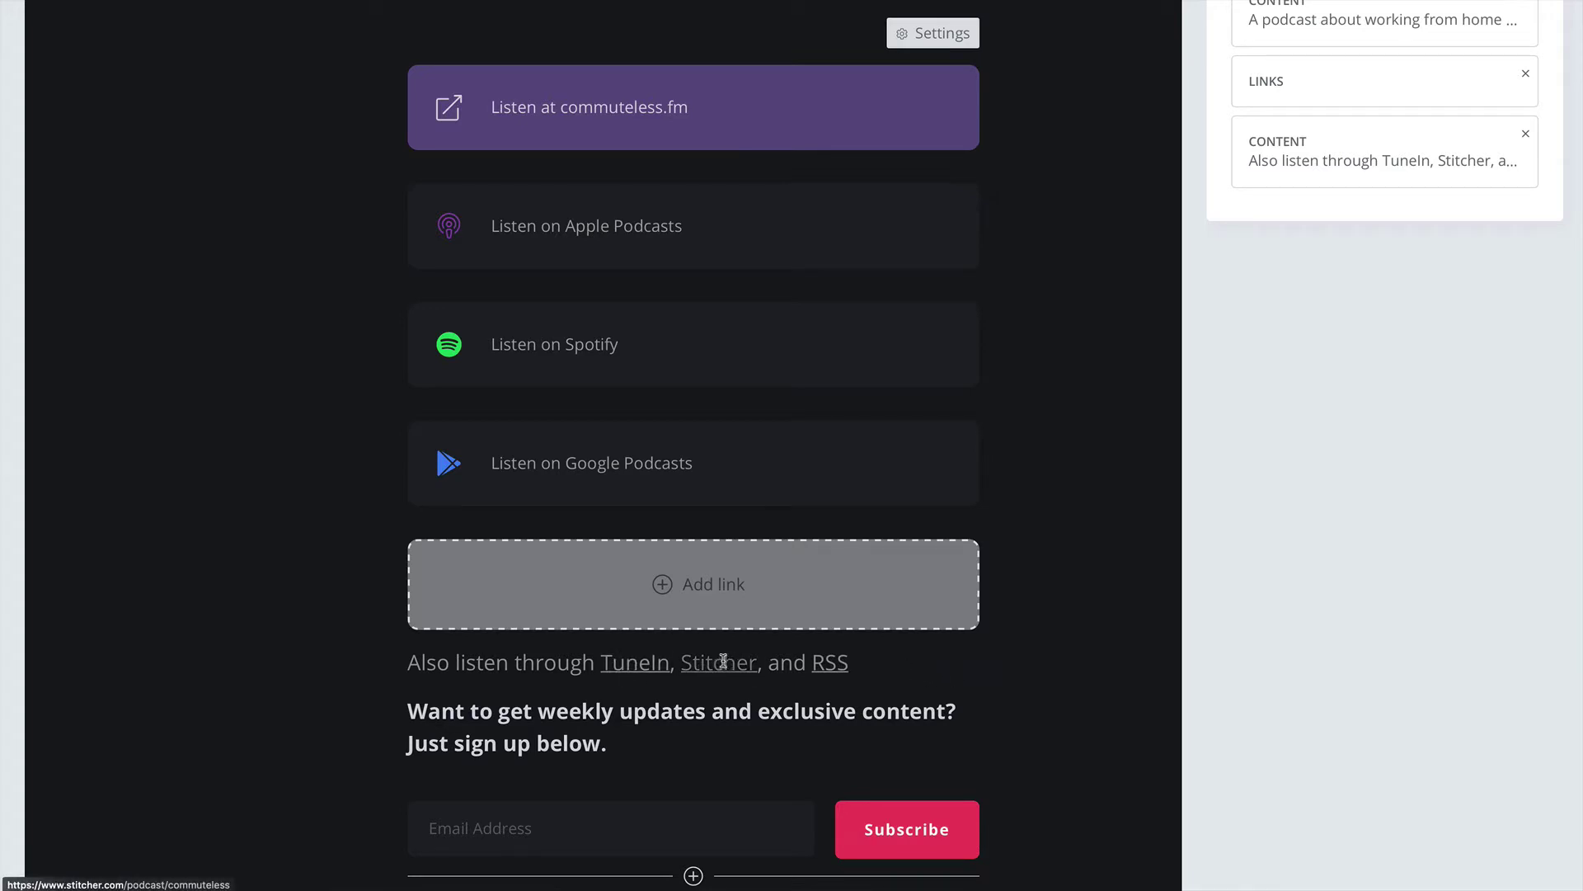
scroll(732, 593, up, 2)
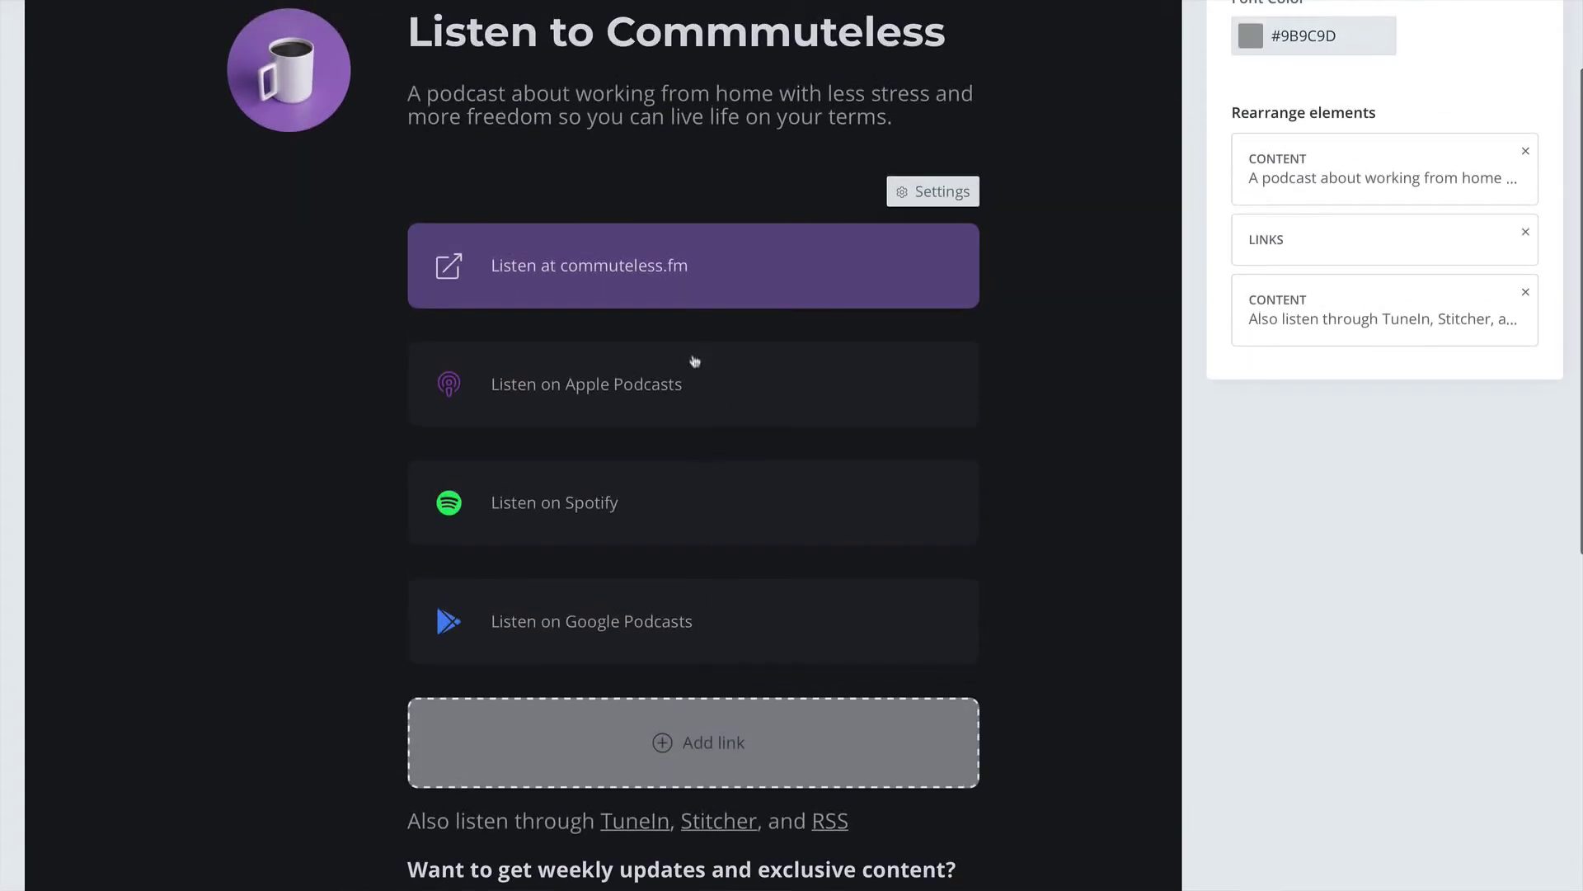
click(715, 255)
scroll(751, 356, up, 1)
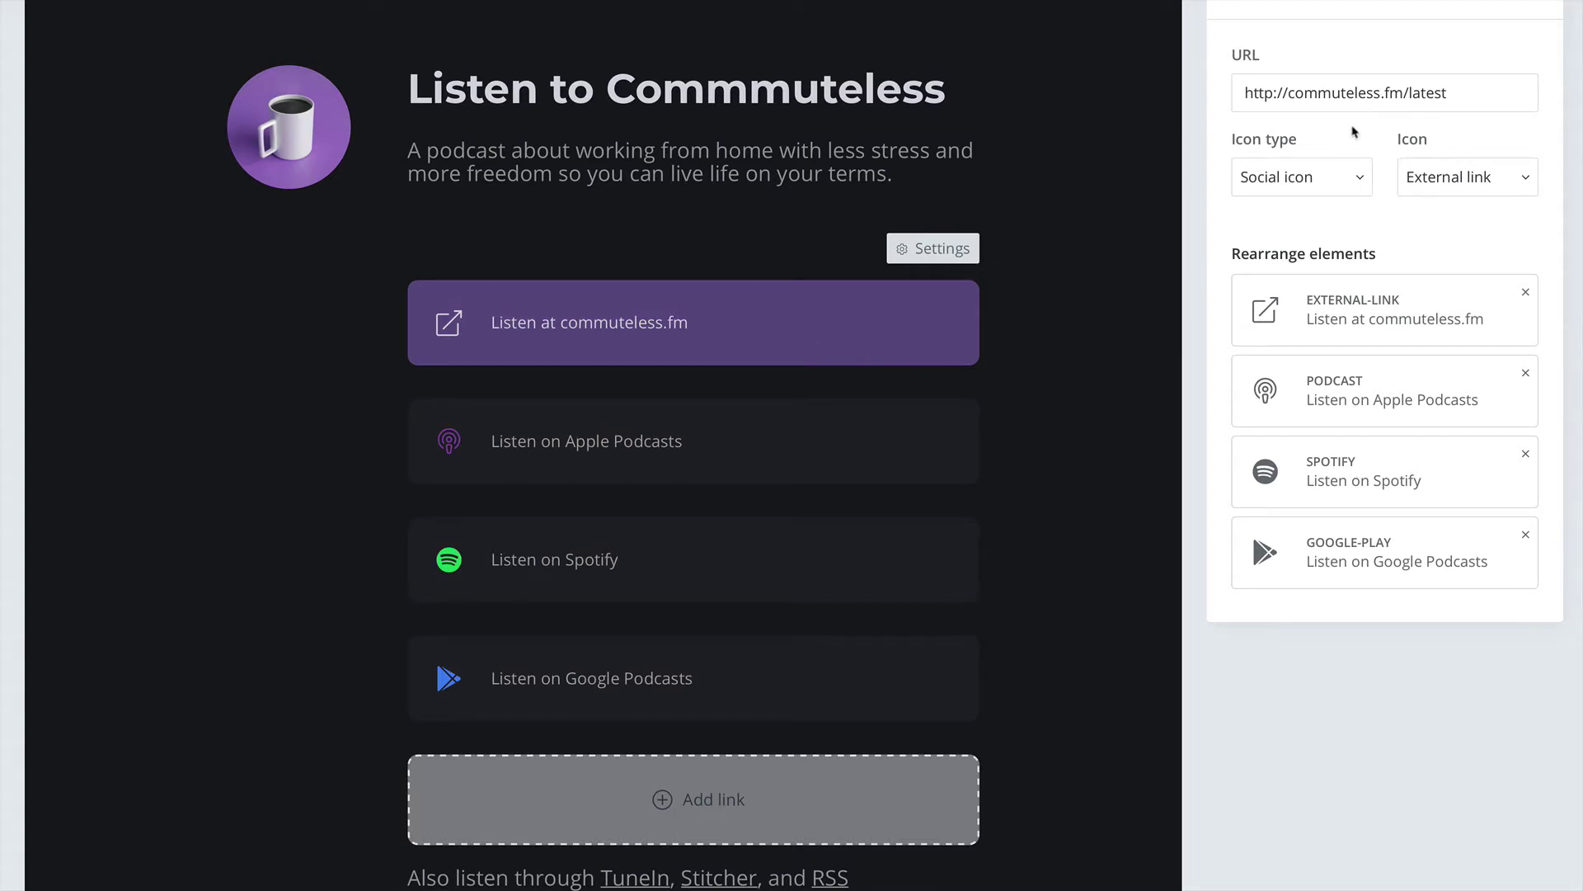
drag(1241, 92, 1493, 85)
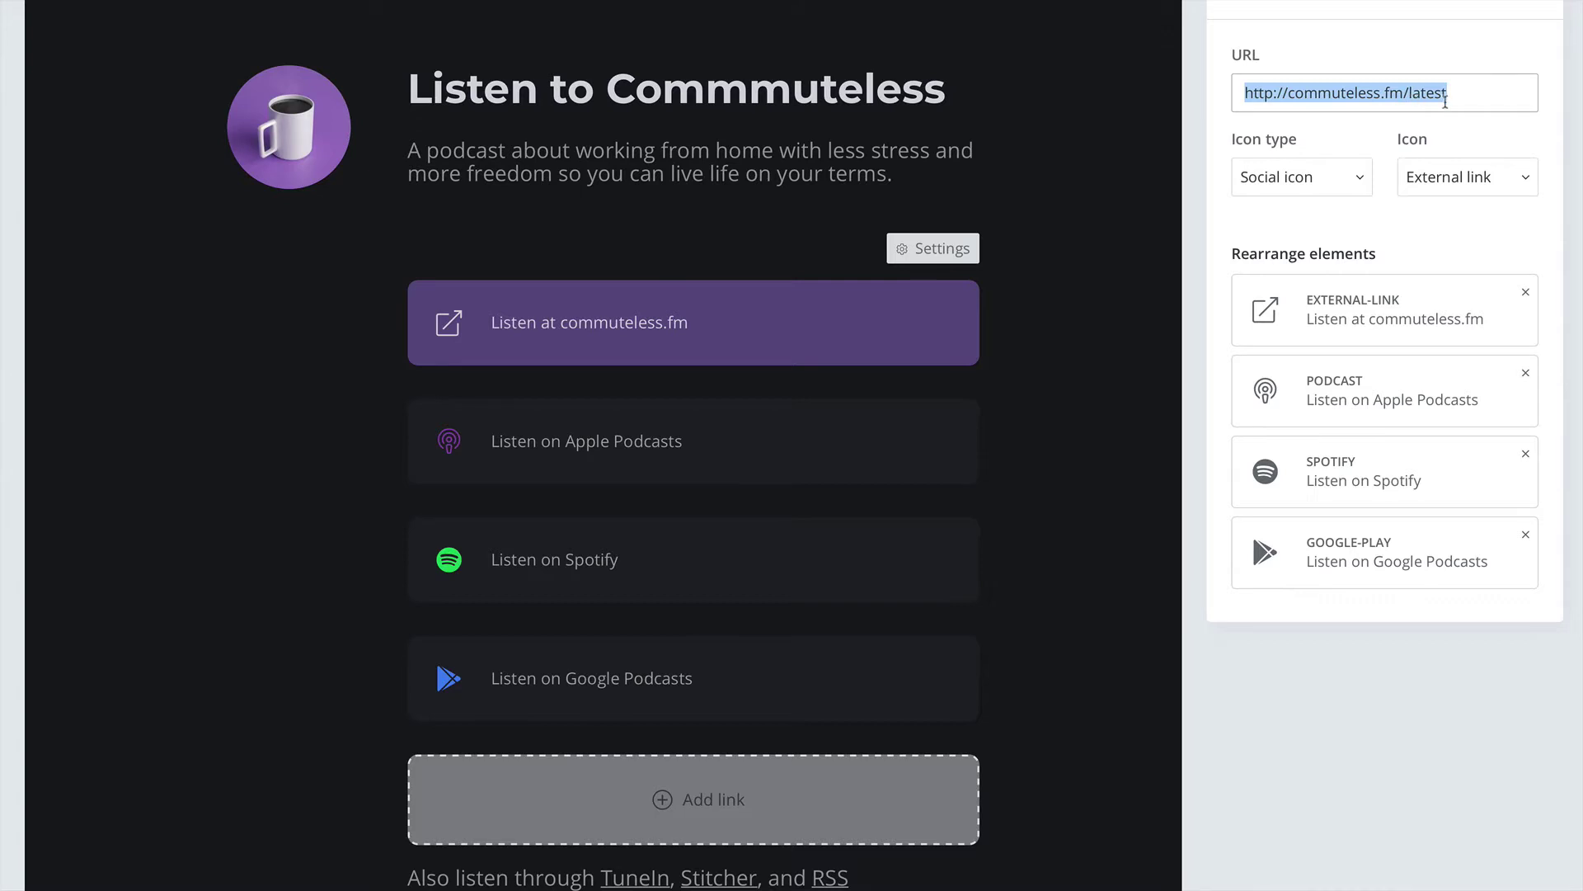
click(1455, 99)
drag(1456, 93, 1407, 95)
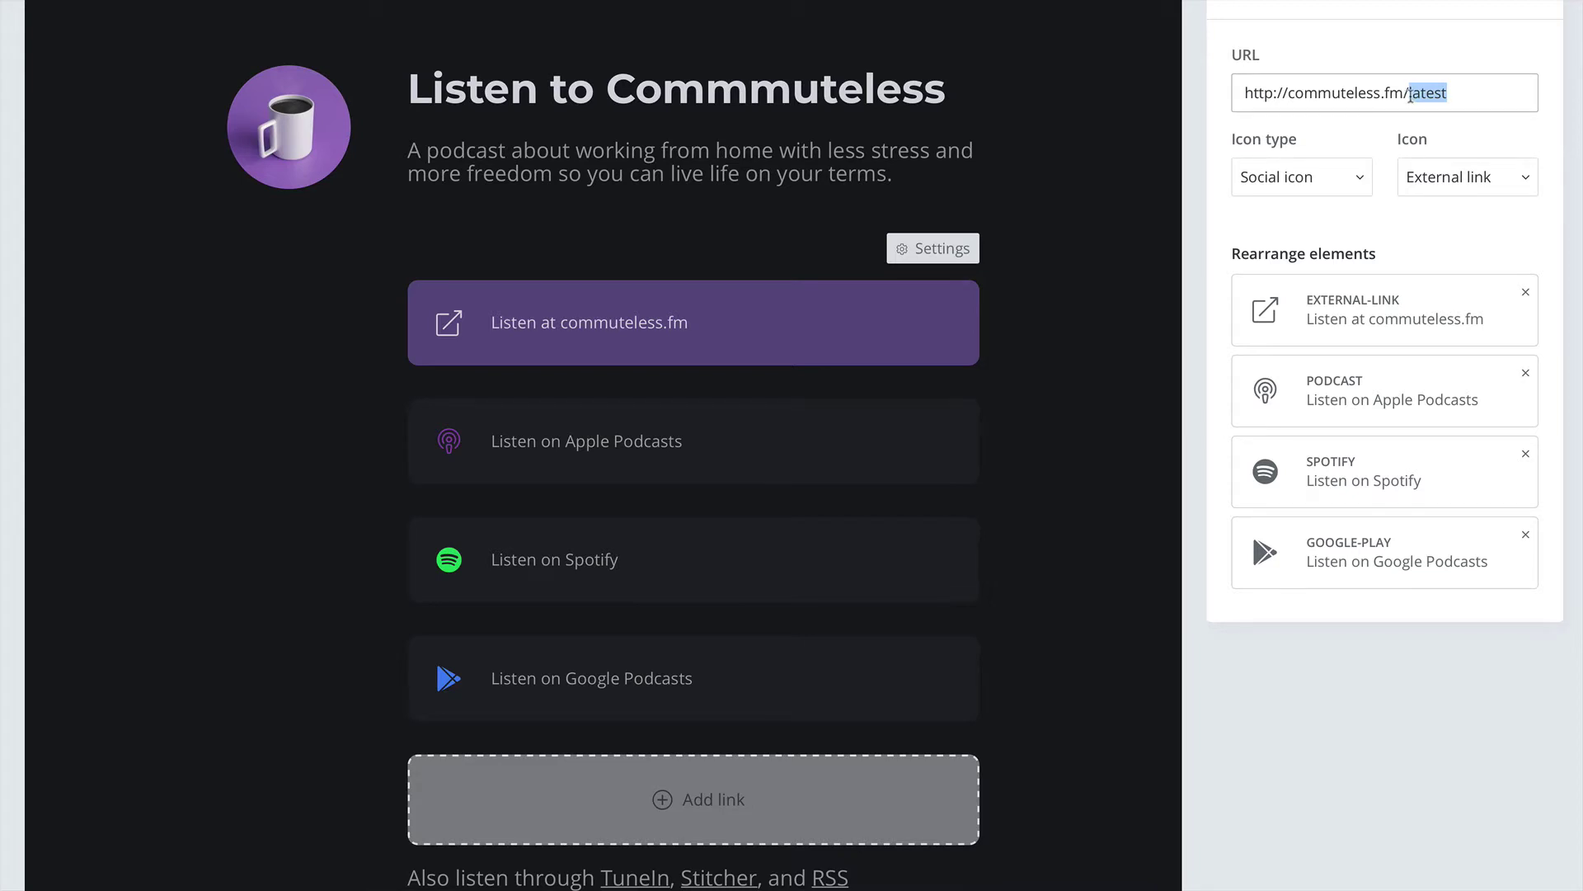
drag(1403, 95, 1454, 95)
click(1456, 94)
scroll(1154, 259, down, 4)
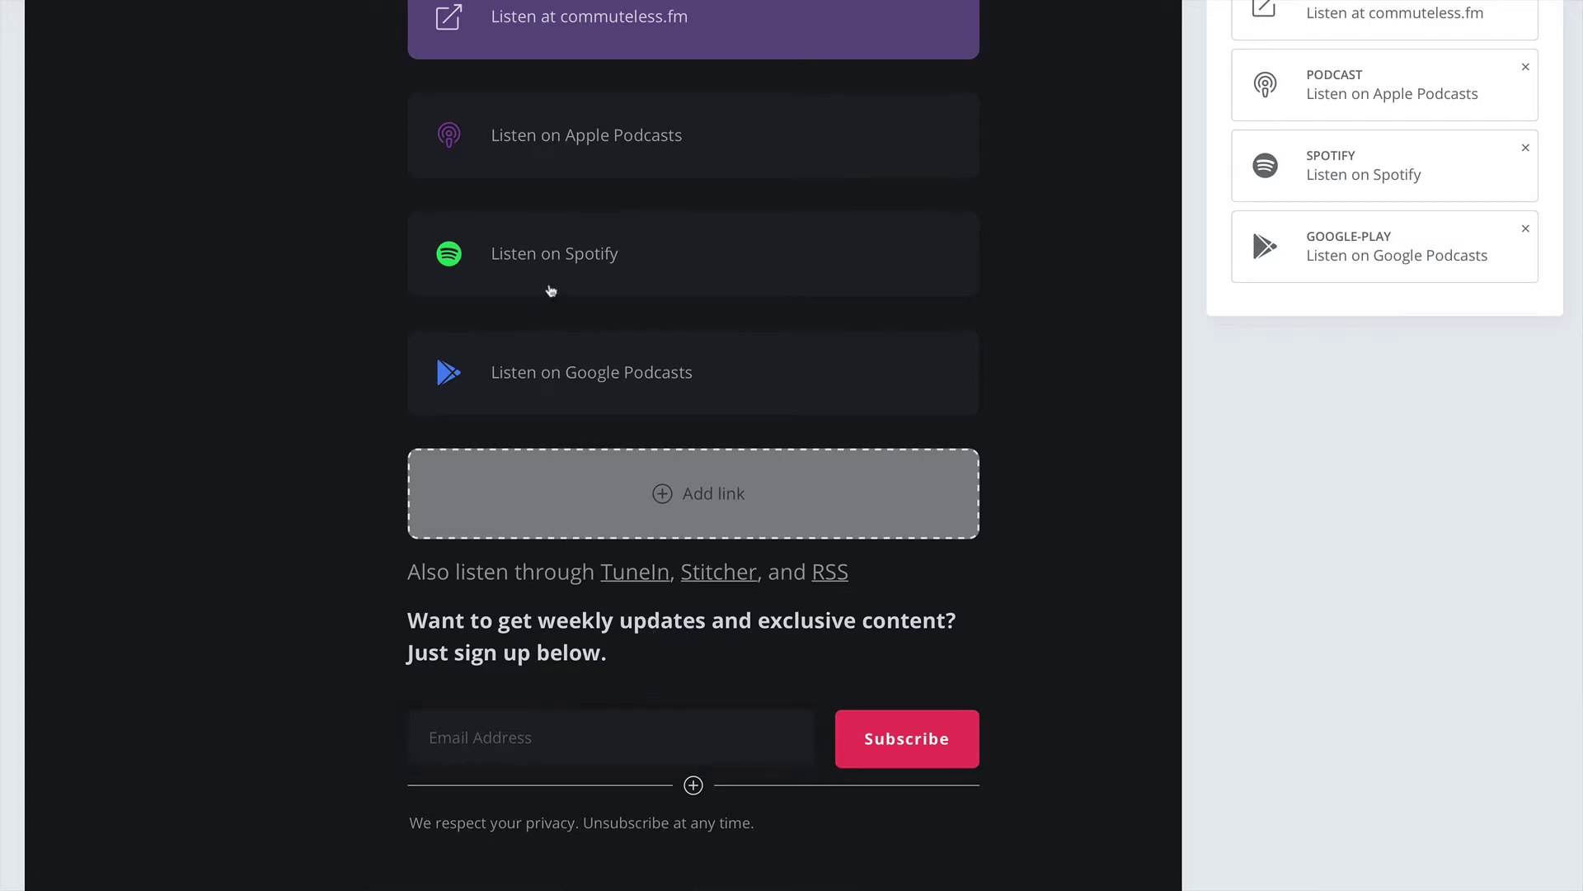
drag(624, 652, 703, 662)
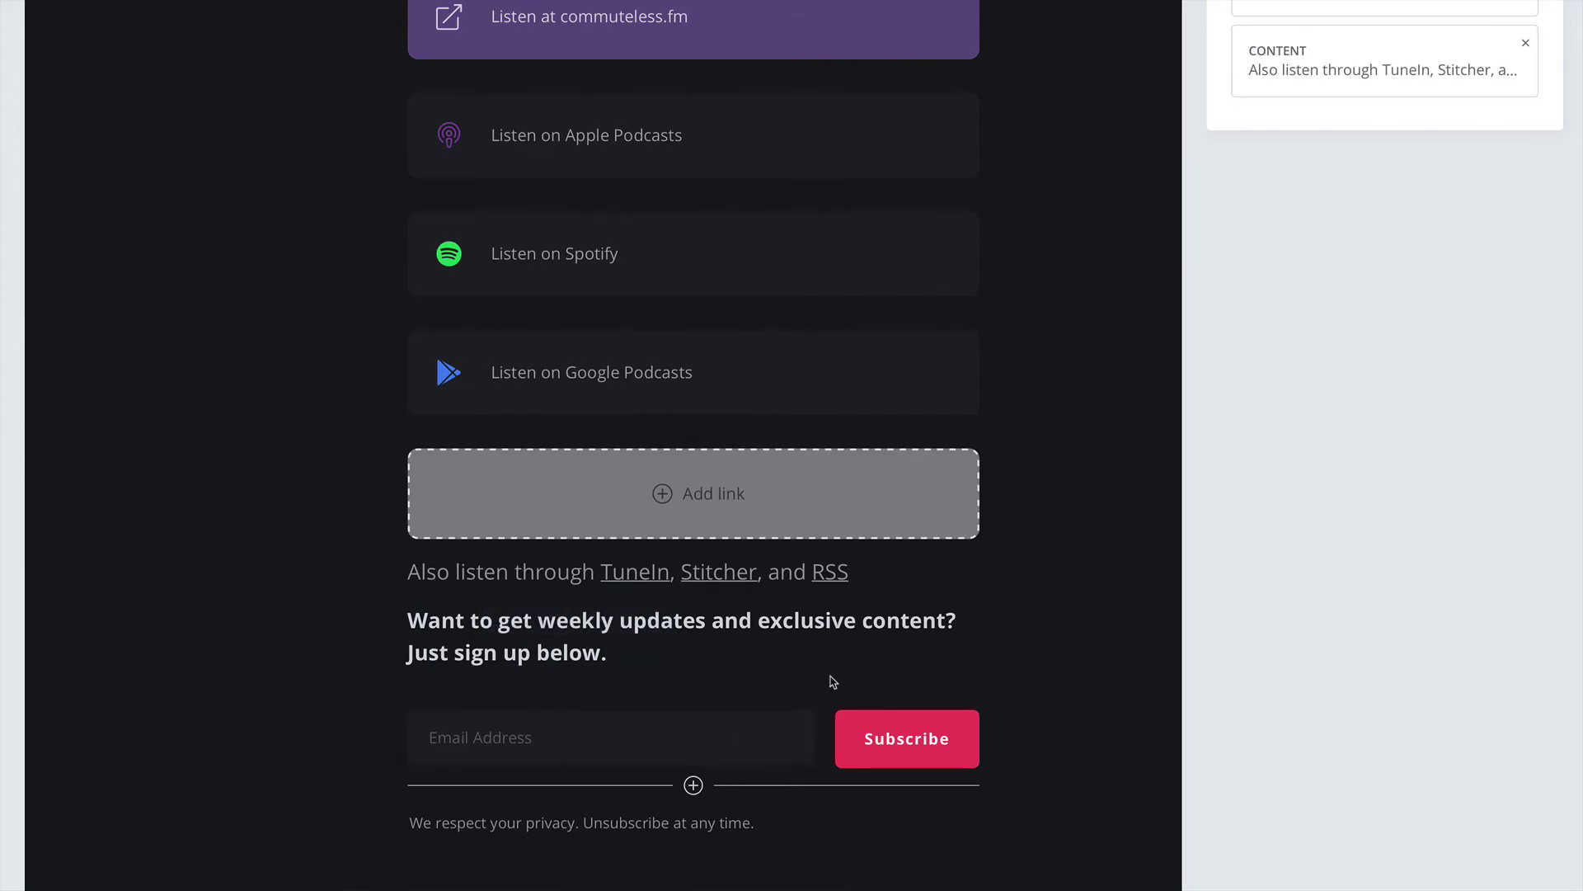
scroll(833, 681, down, 2)
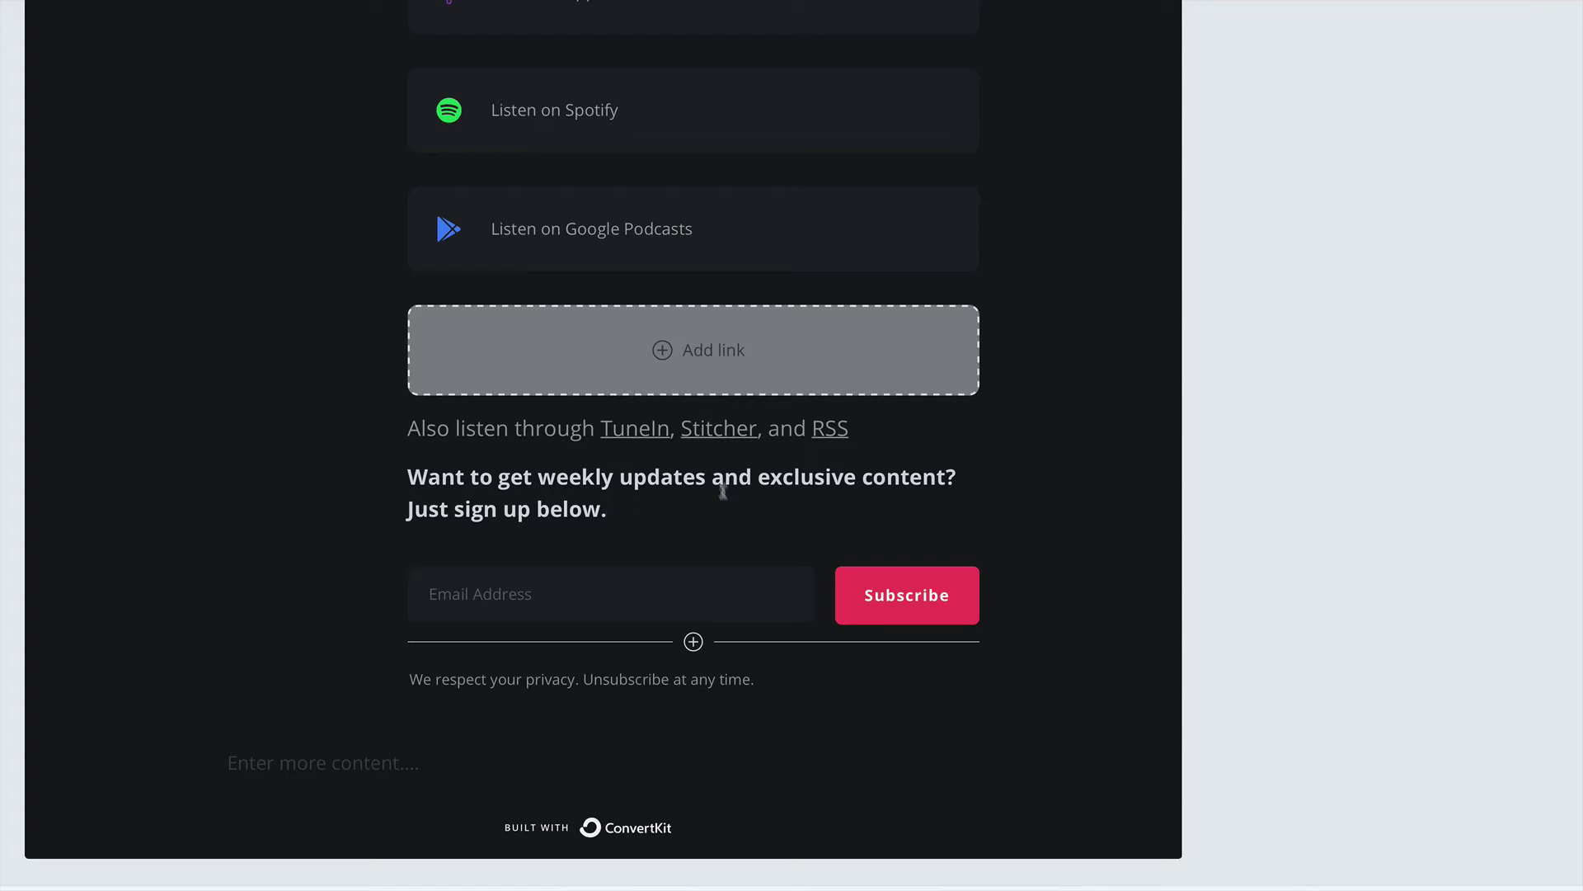
Go back to General styles, showing Montserrat headings, Open Sans body text and the #16171B background.
drag(622, 513, 404, 479)
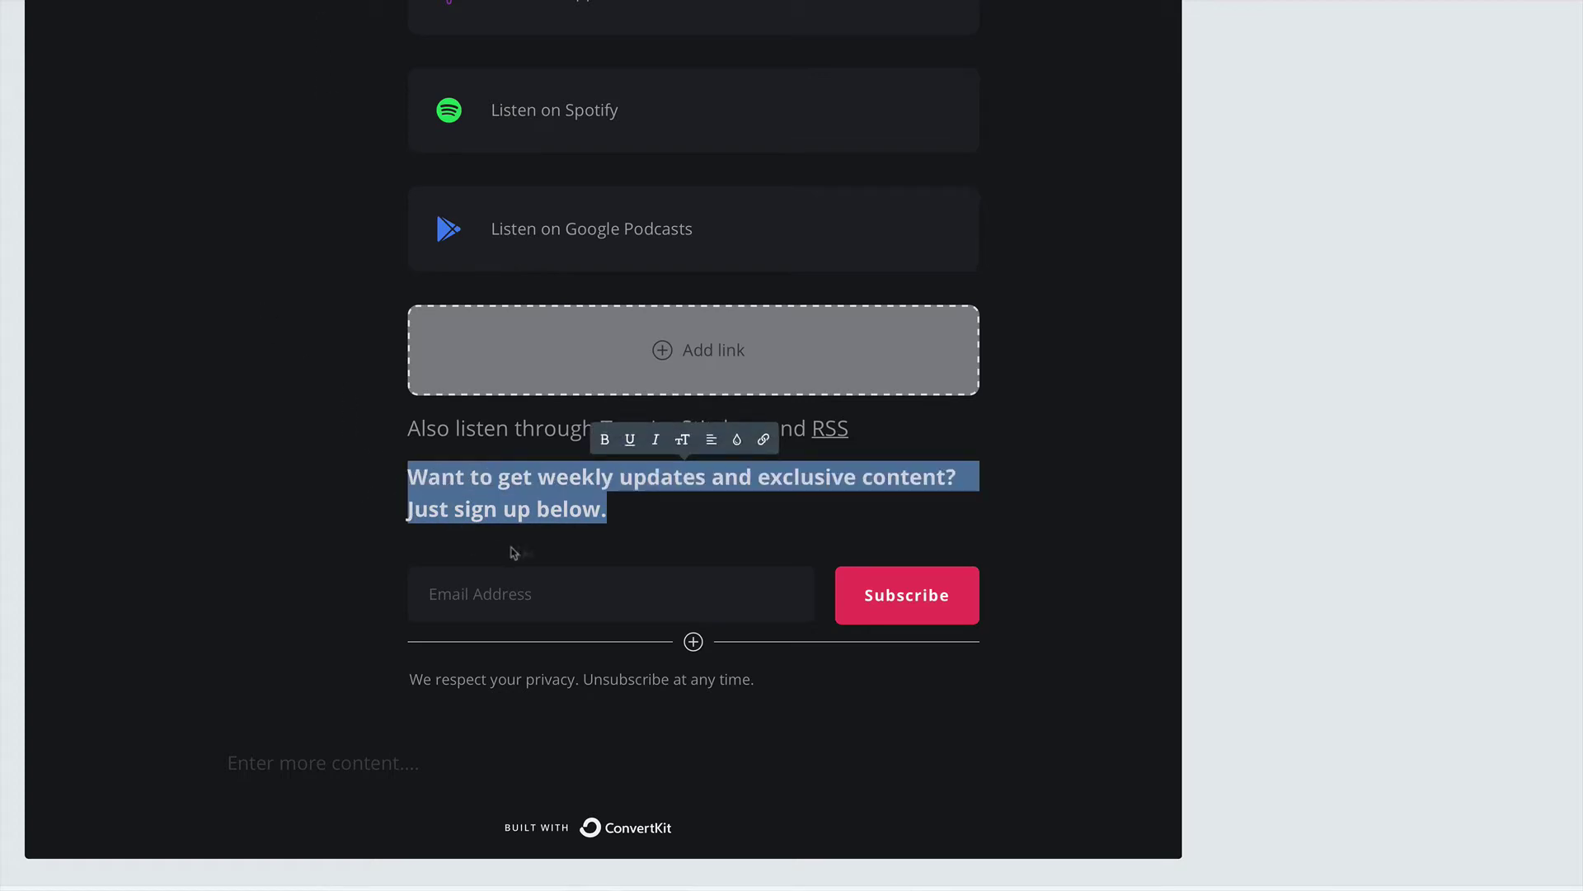
click(646, 521)
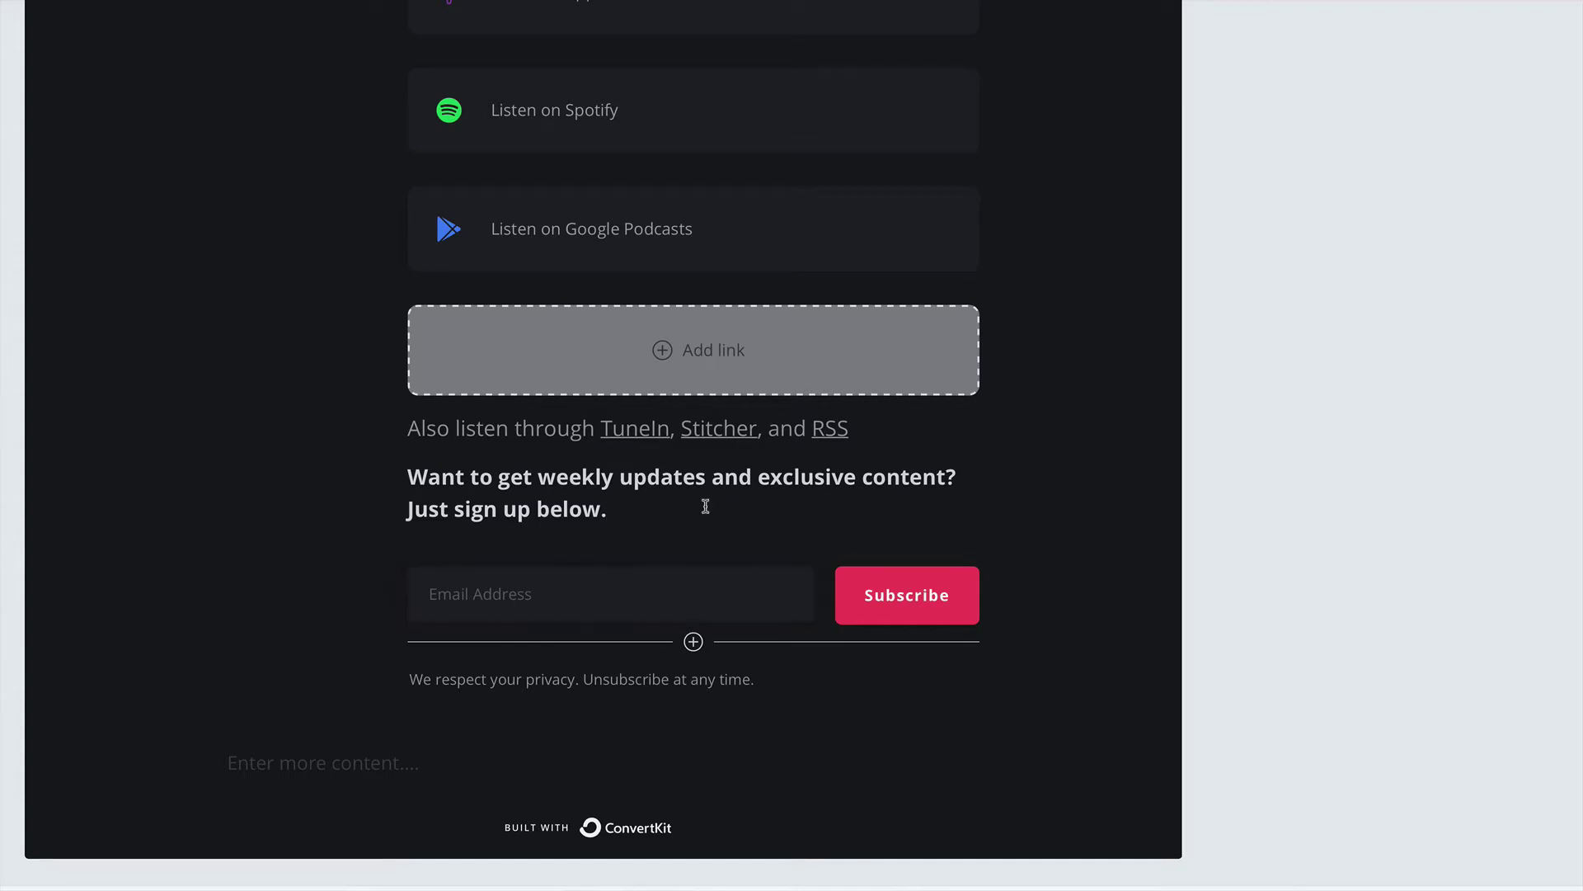
scroll(701, 506, up, 3)
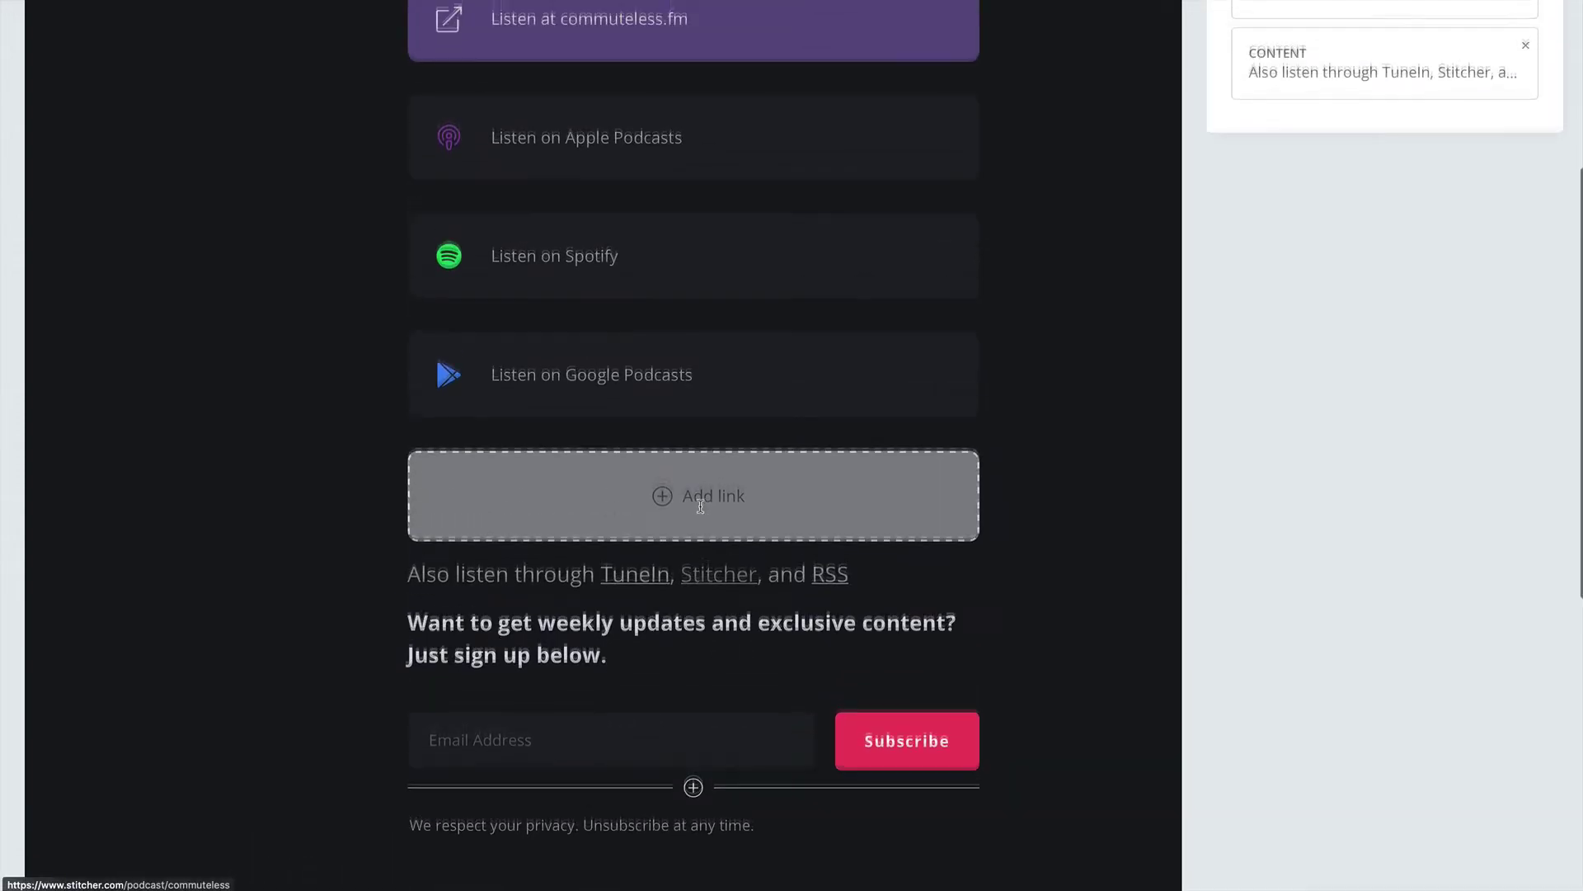
scroll(701, 506, up, 4)
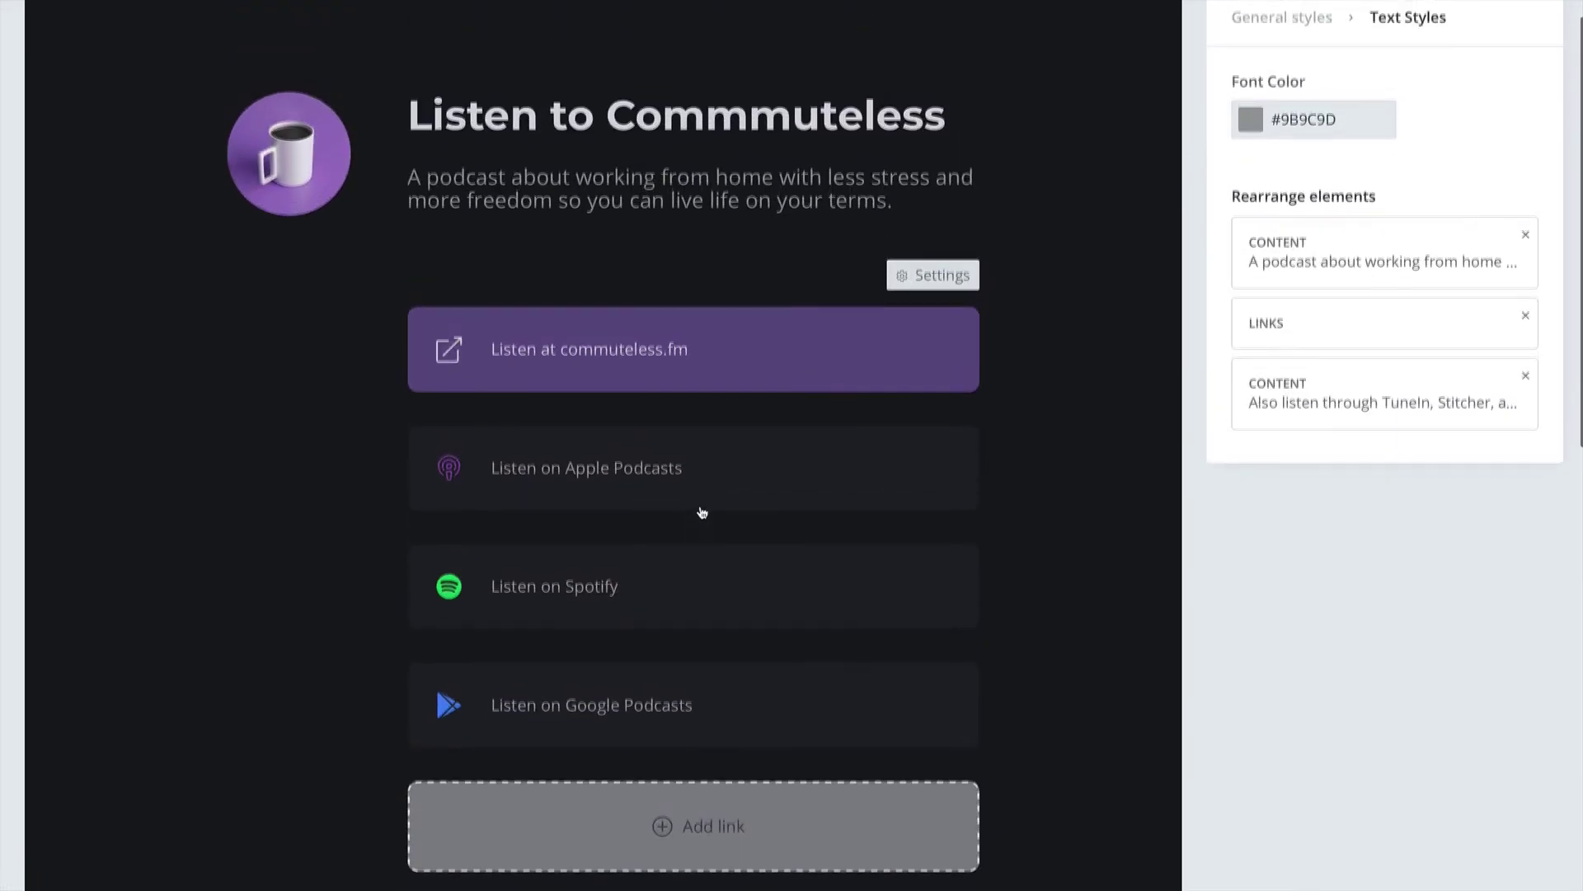
scroll(702, 512, up, 2)
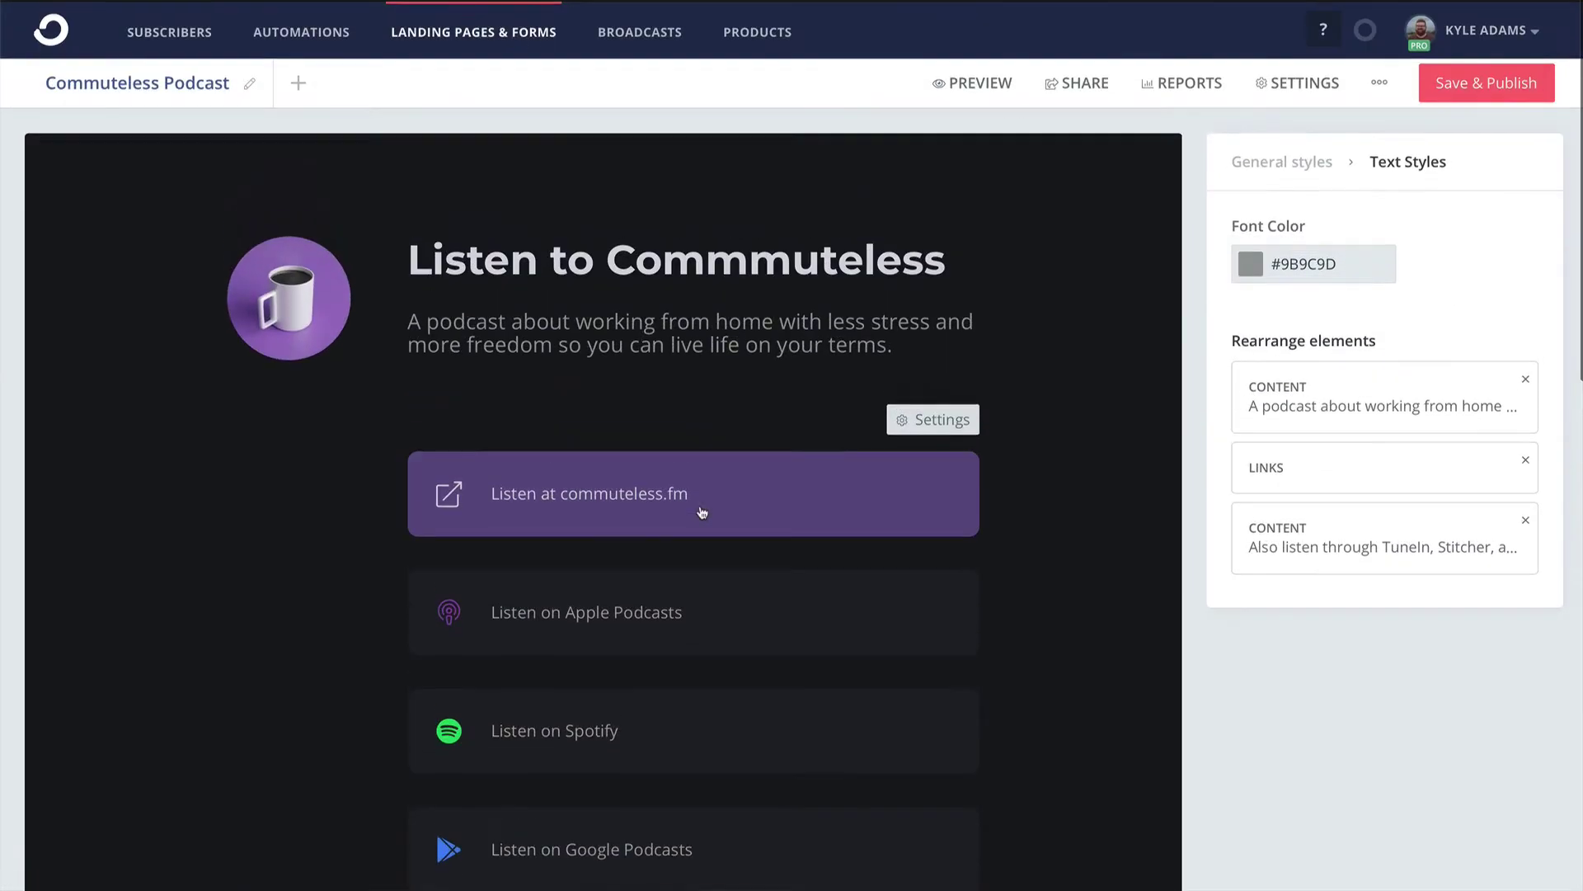
click(1241, 163)
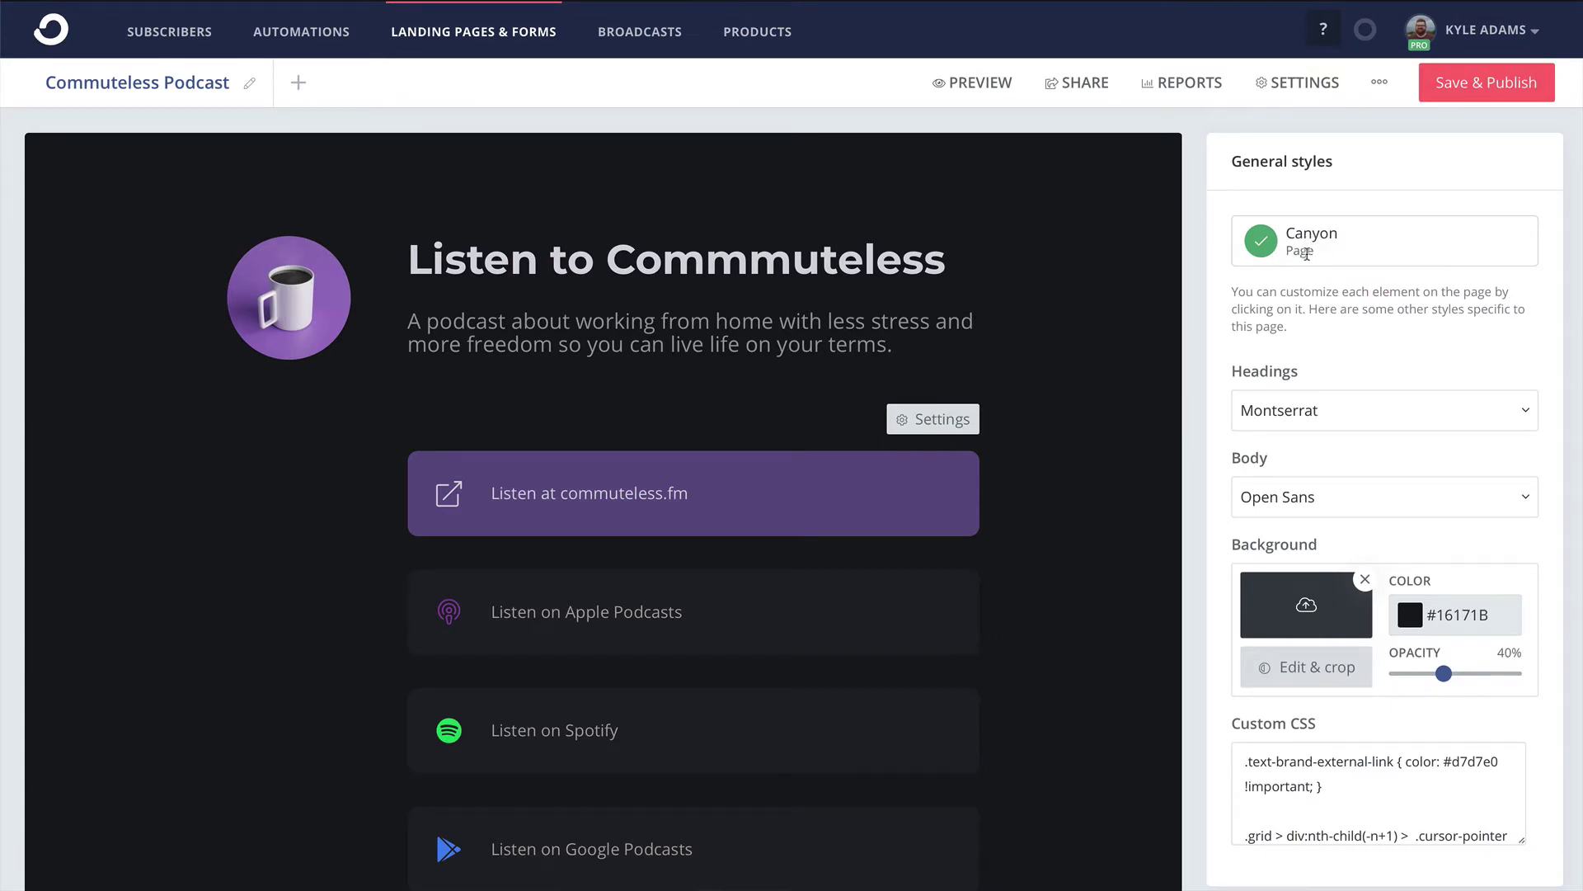
Create a new landing page from the Canyon template.
click(443, 33)
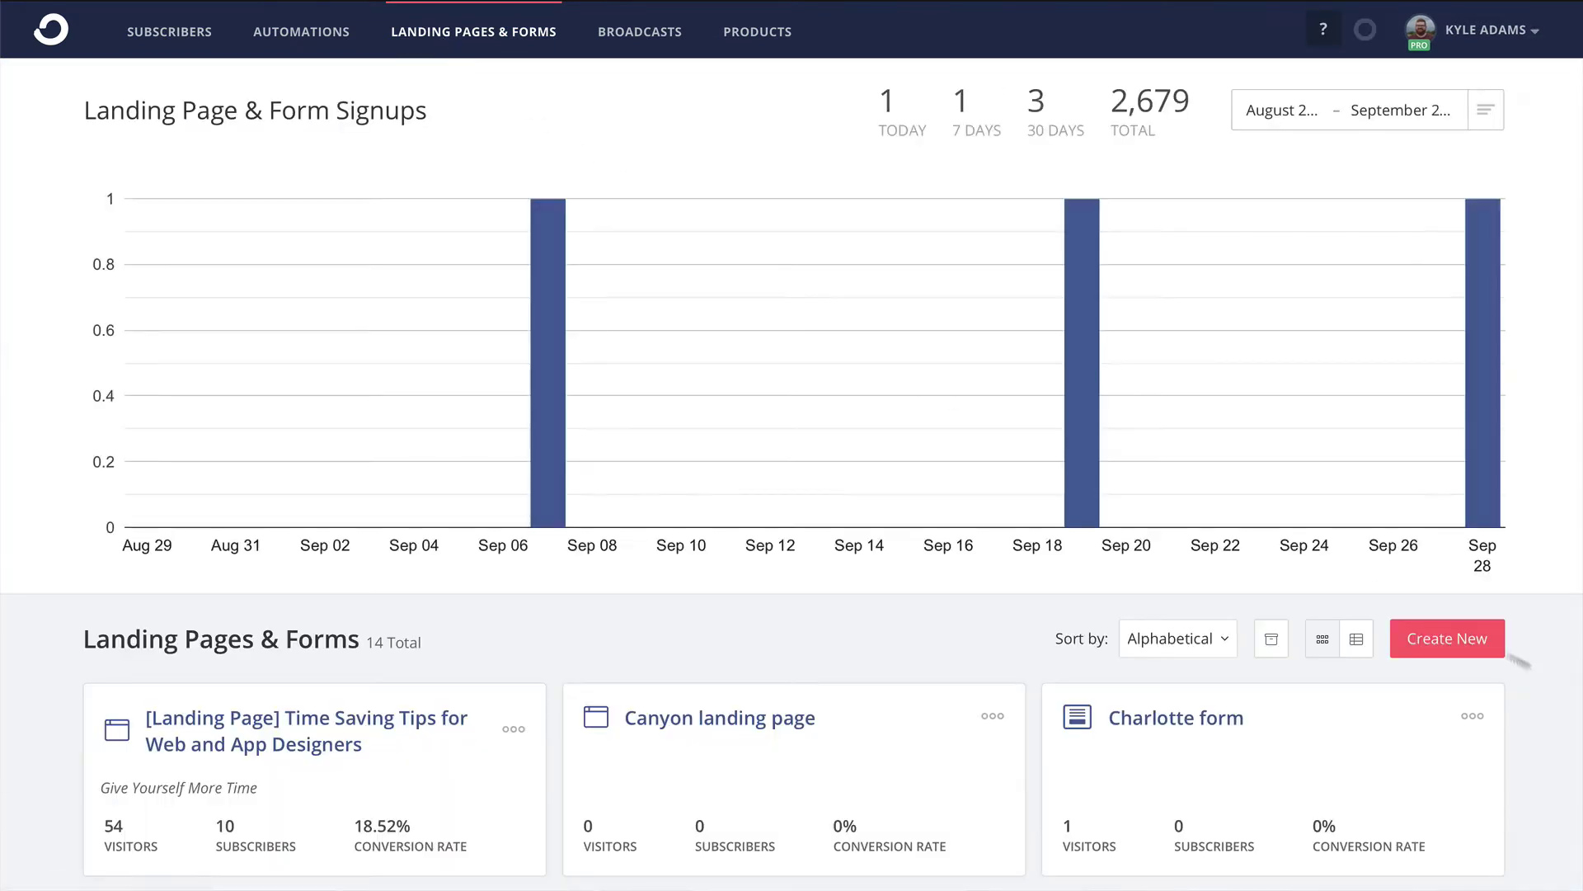
click(1467, 637)
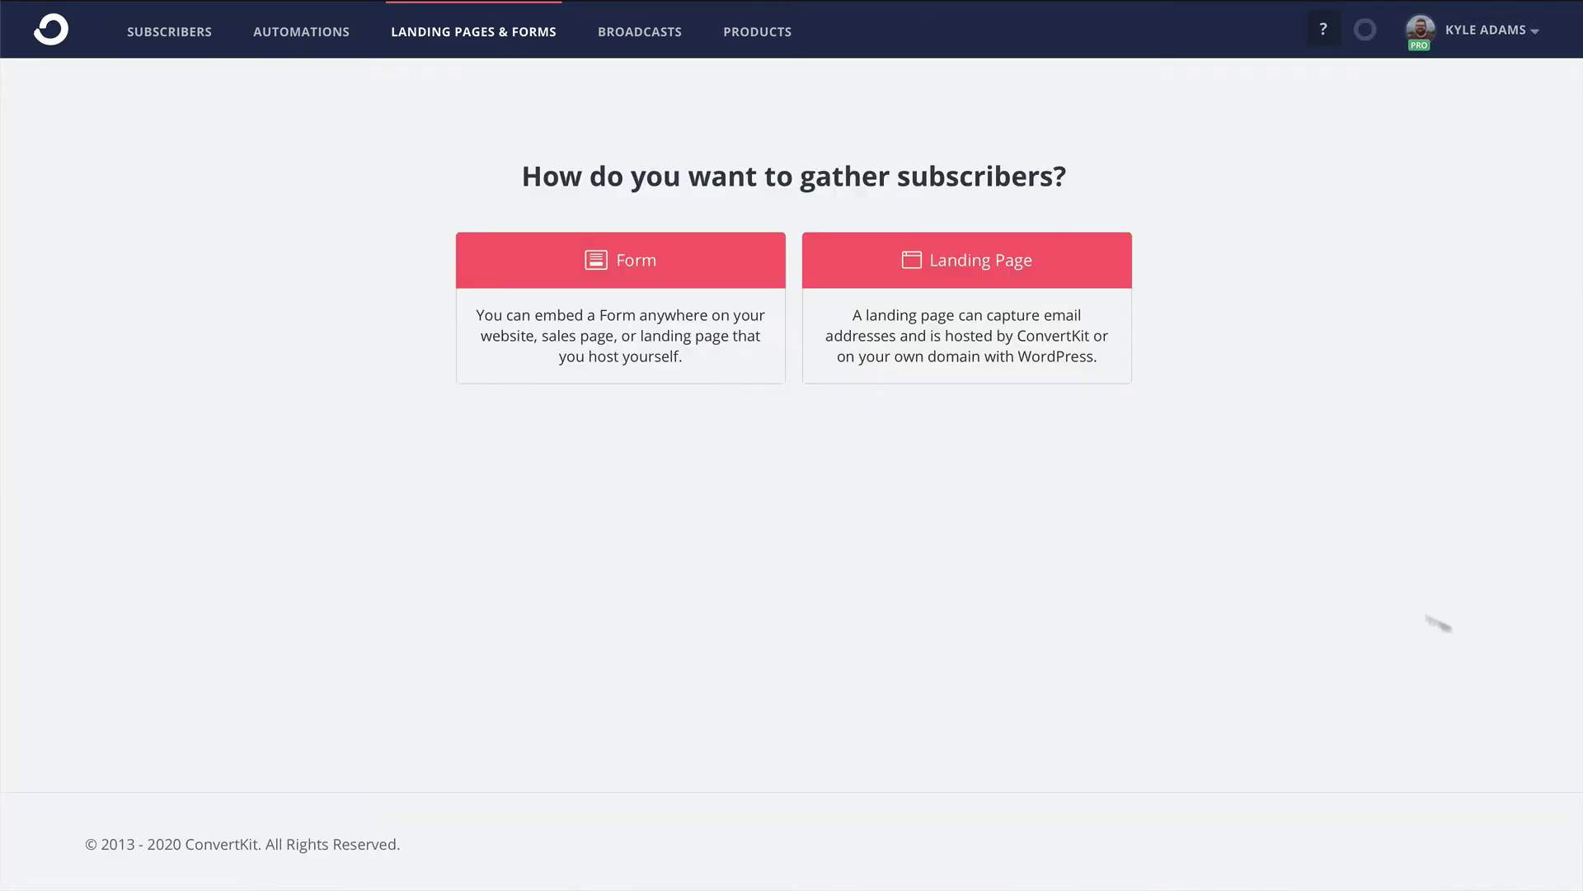
click(1008, 264)
scroll(884, 270, down, 8)
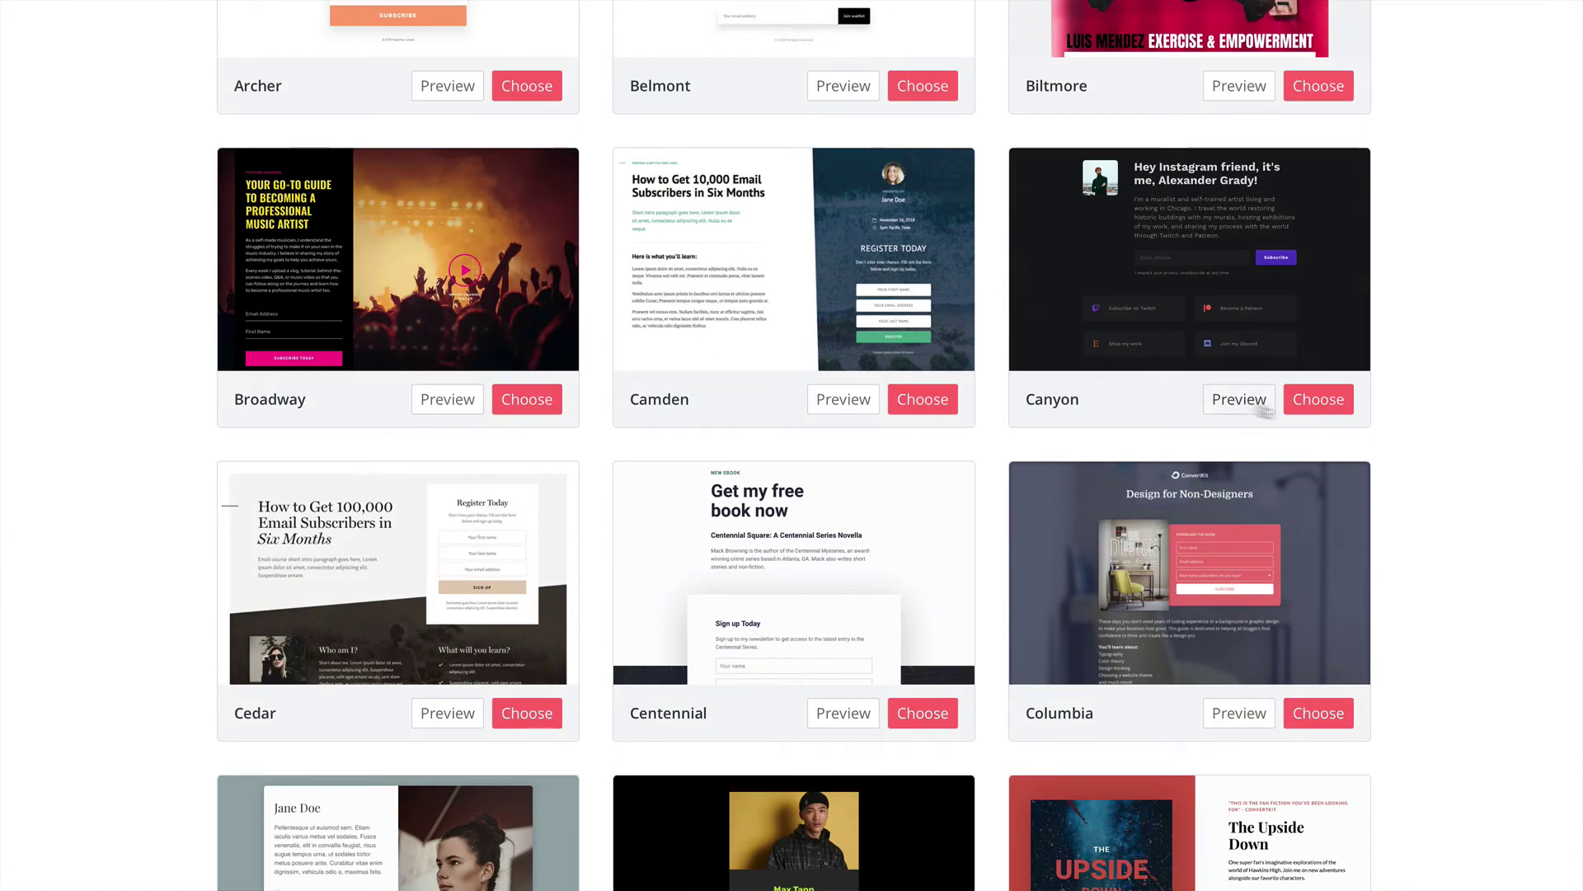
click(1310, 410)
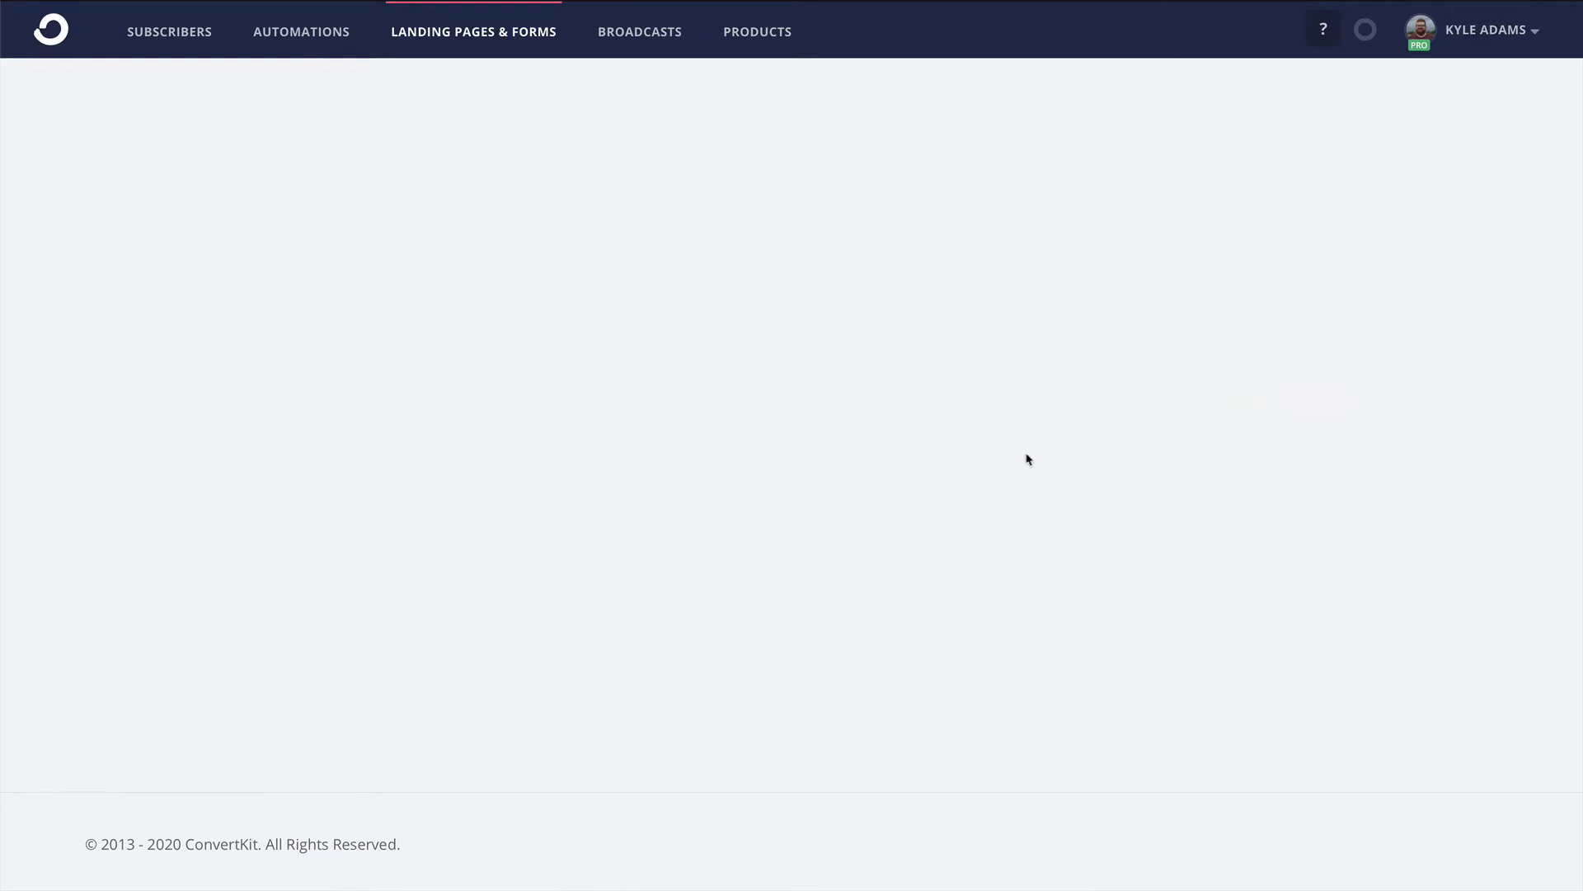
Bring up the style settings for the new page's link buttons block.
scroll(1003, 454, down, 4)
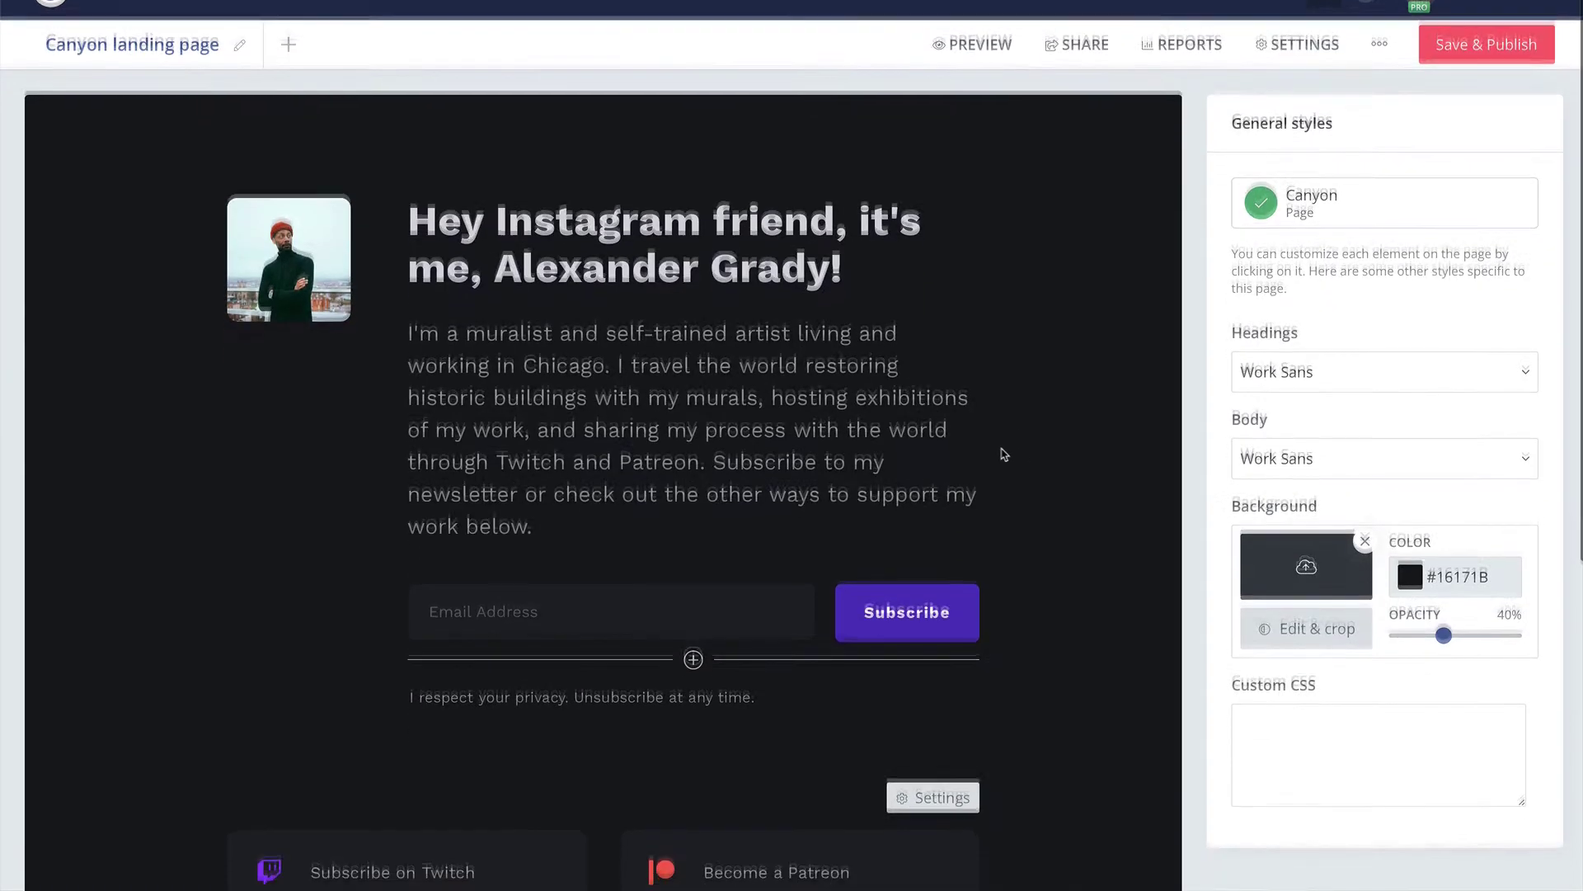
scroll(1005, 454, down, 2)
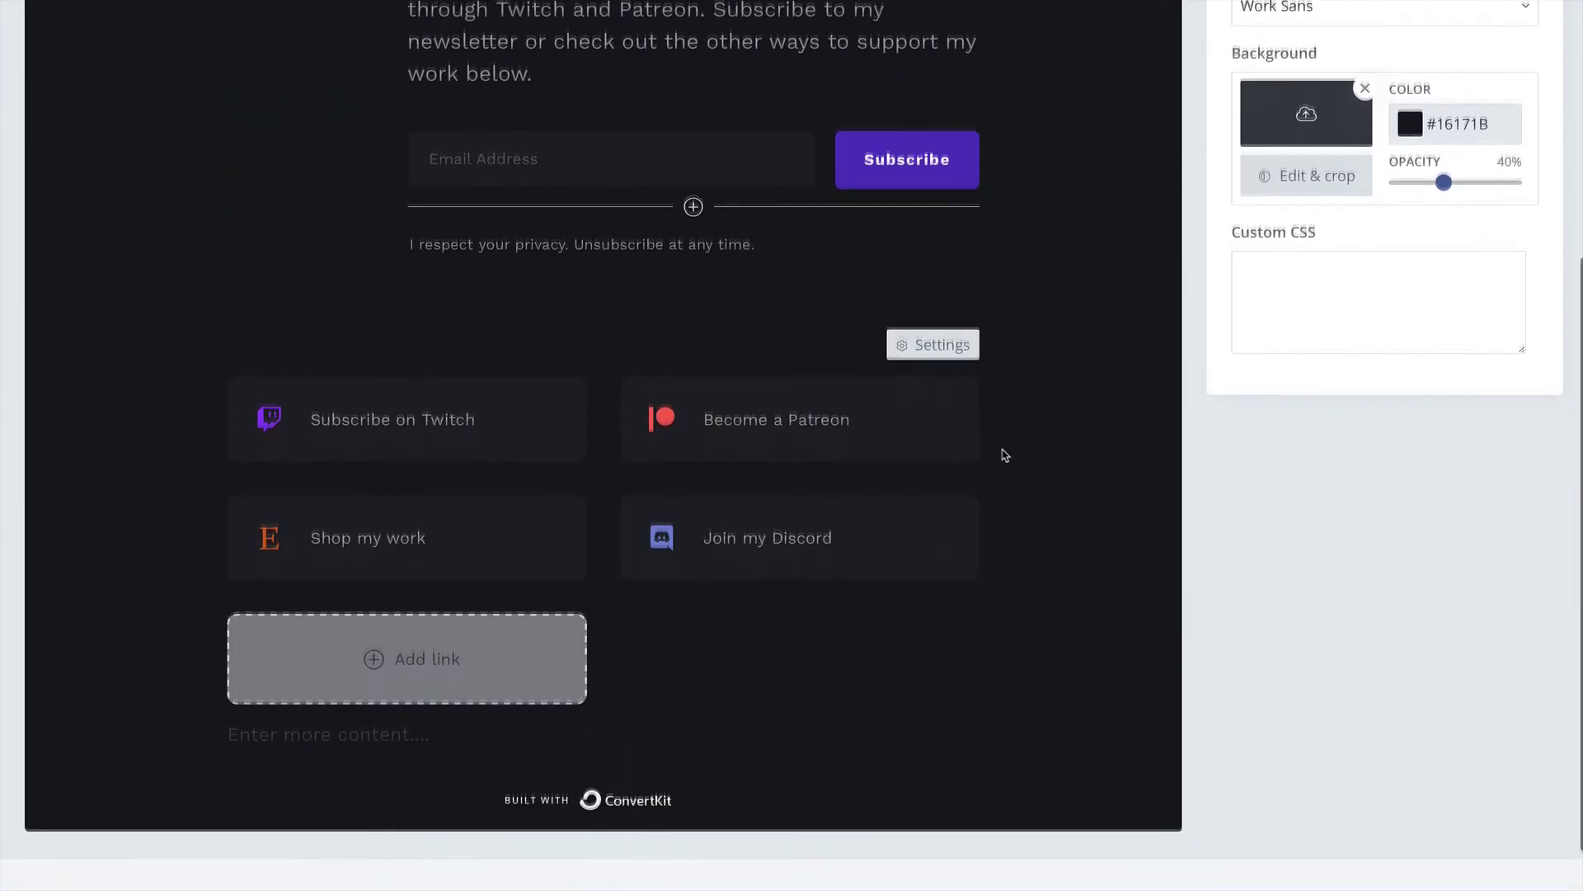
scroll(764, 473, up, 4)
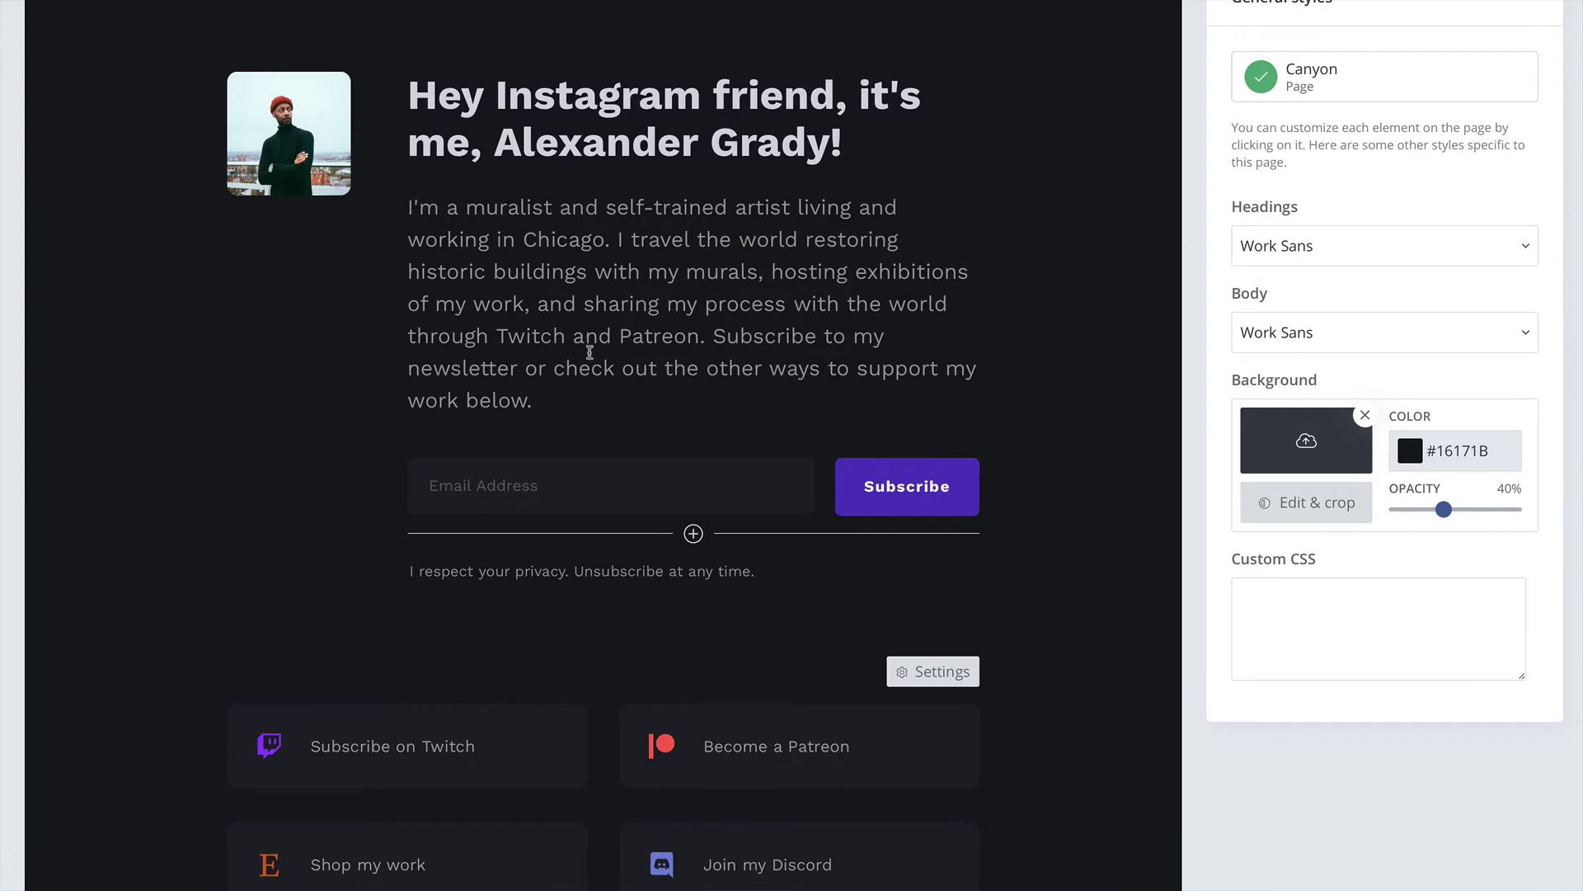
scroll(588, 345, down, 2)
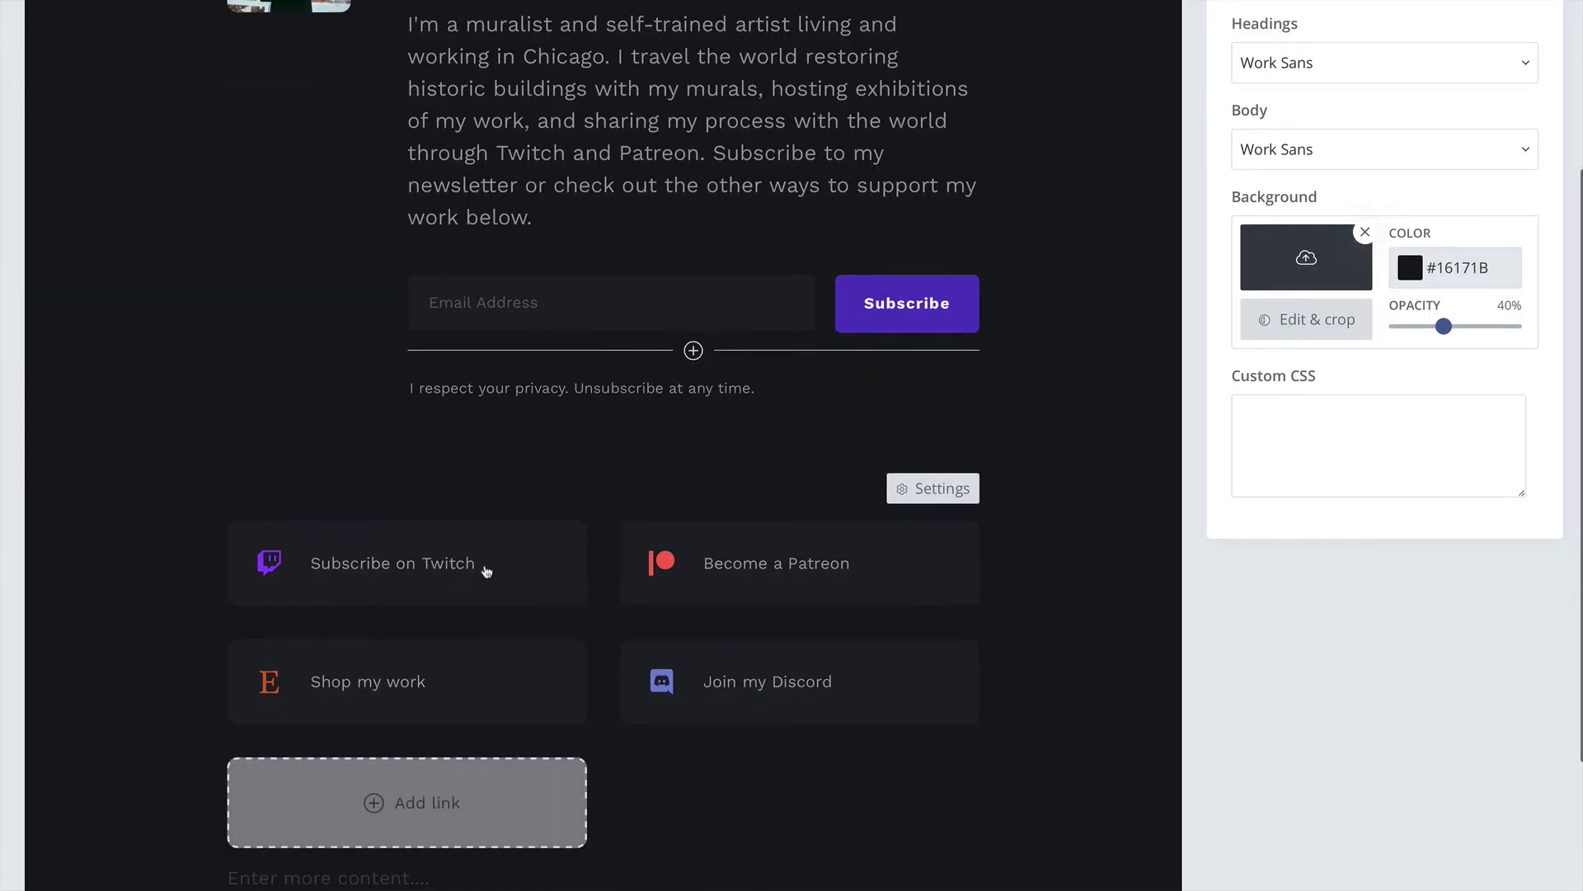
click(487, 569)
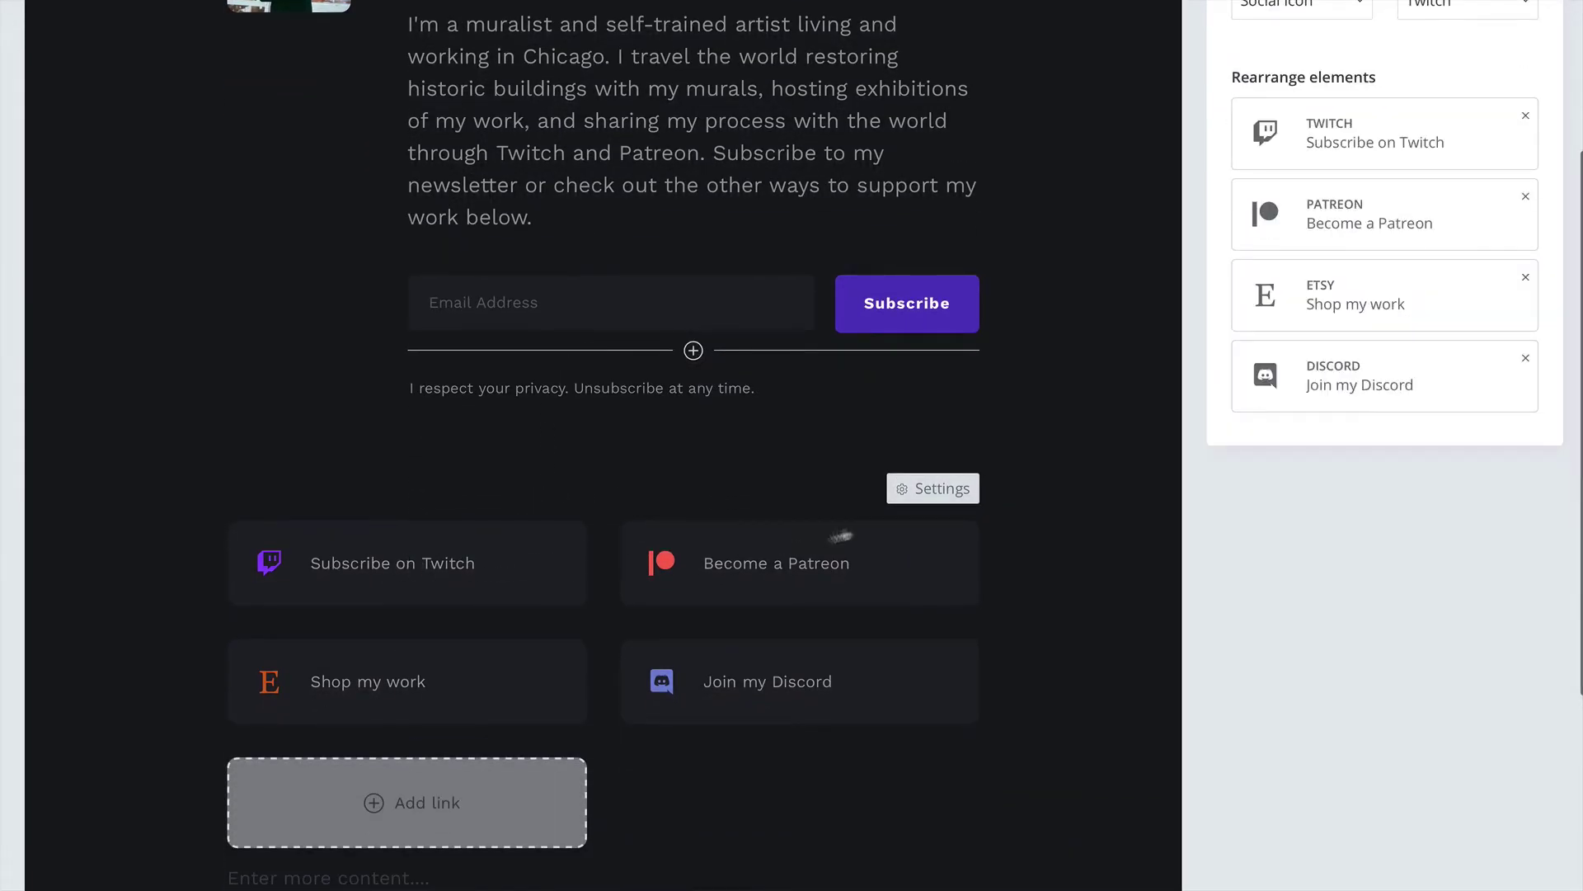
click(927, 499)
Keep the links in two columns with large rounded corners and open the Twitch link's settings.
scroll(1335, 341, up, 2)
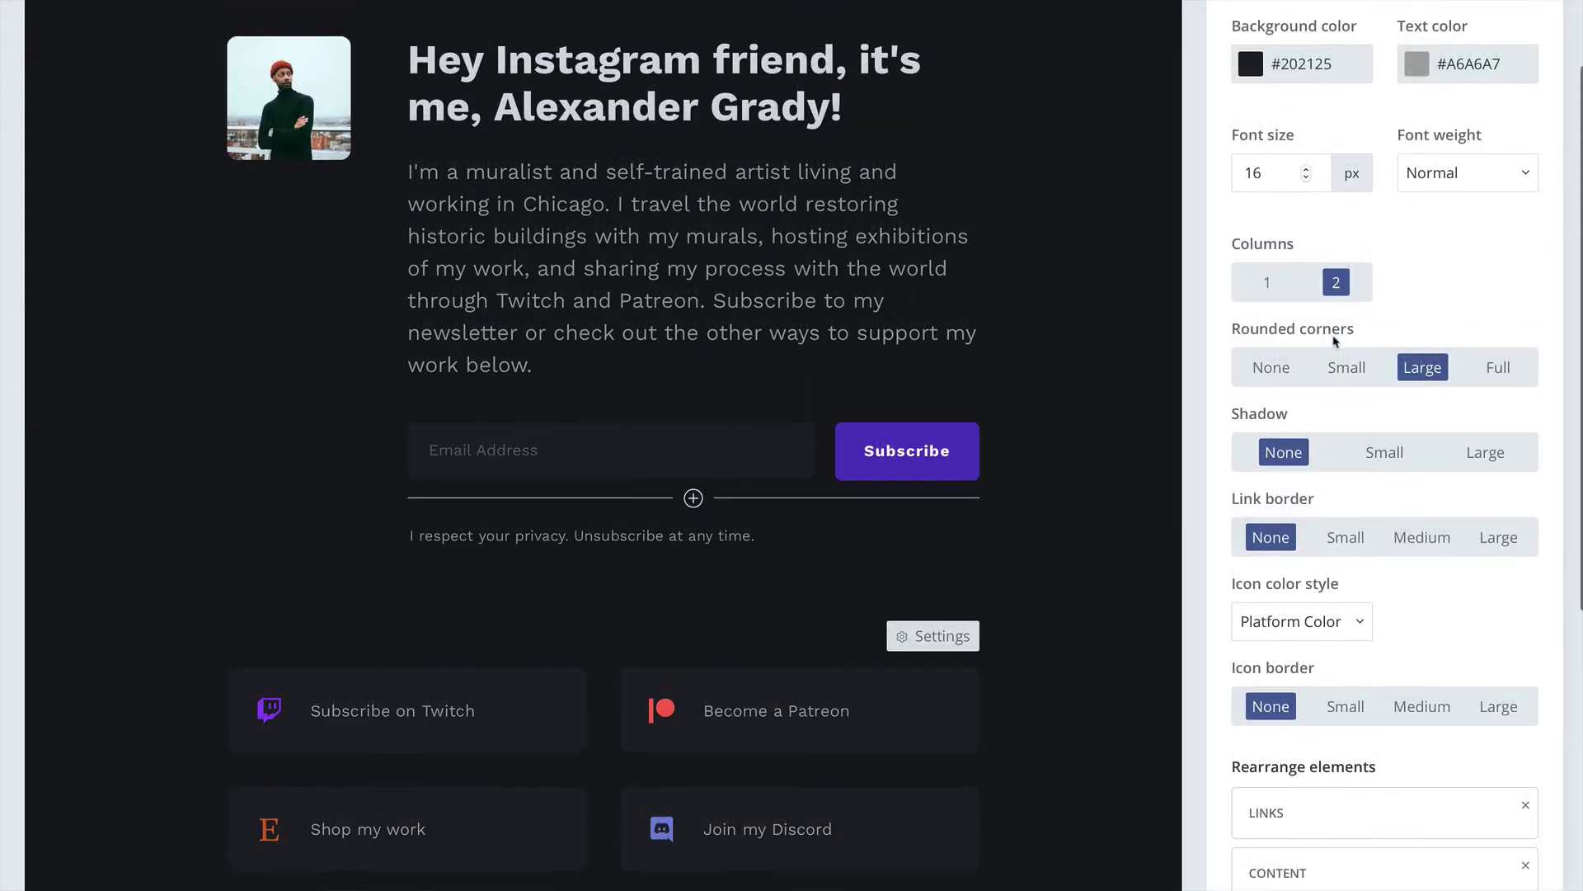
click(1264, 283)
scroll(1255, 303, down, 1)
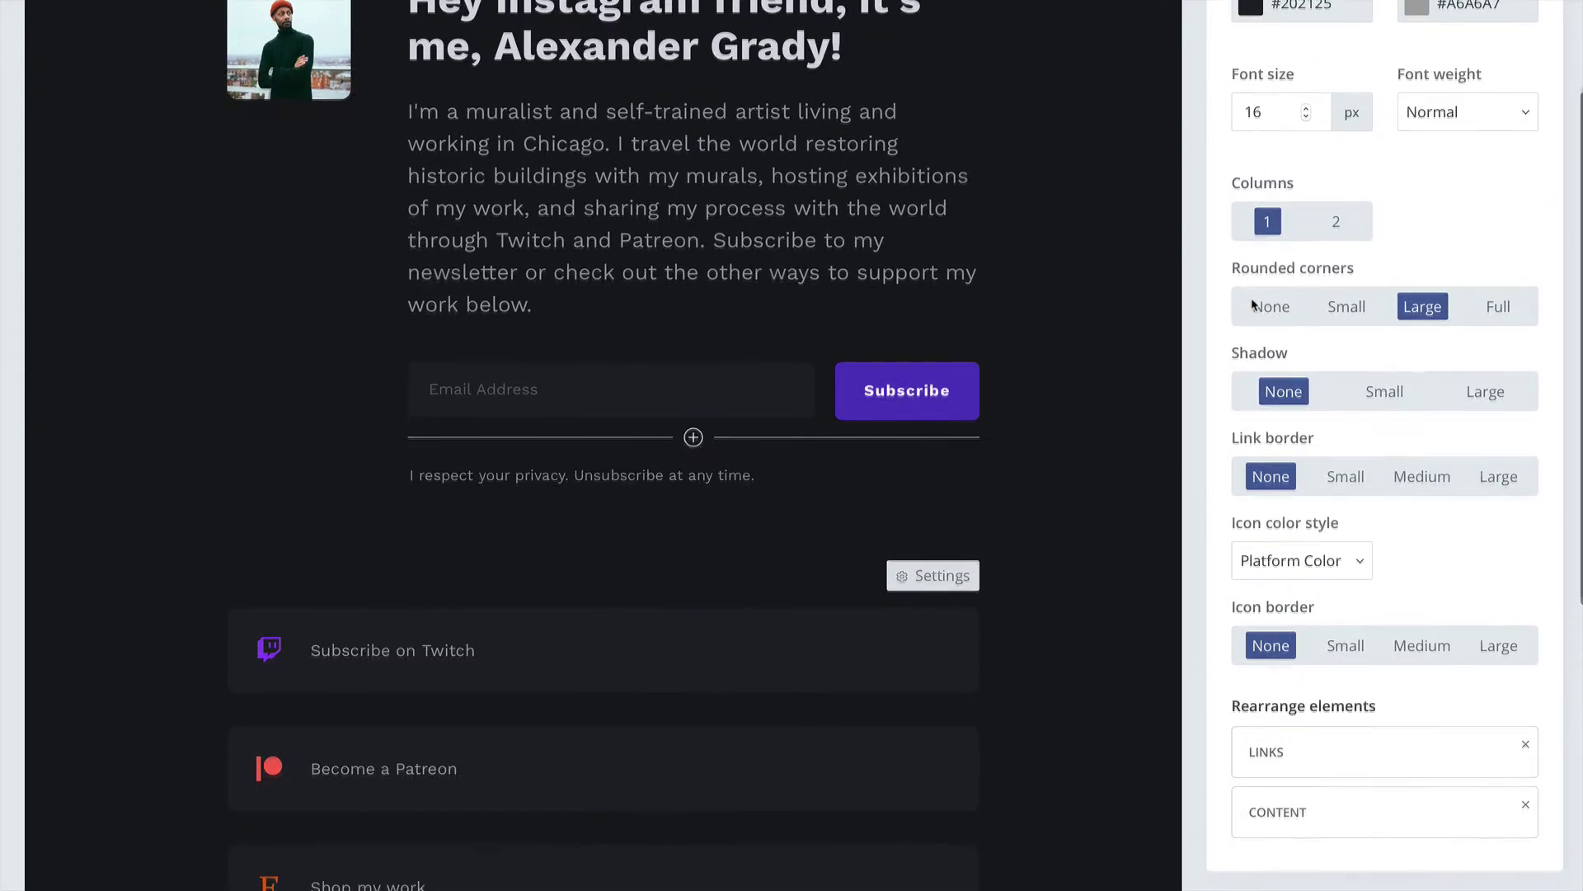
click(1336, 221)
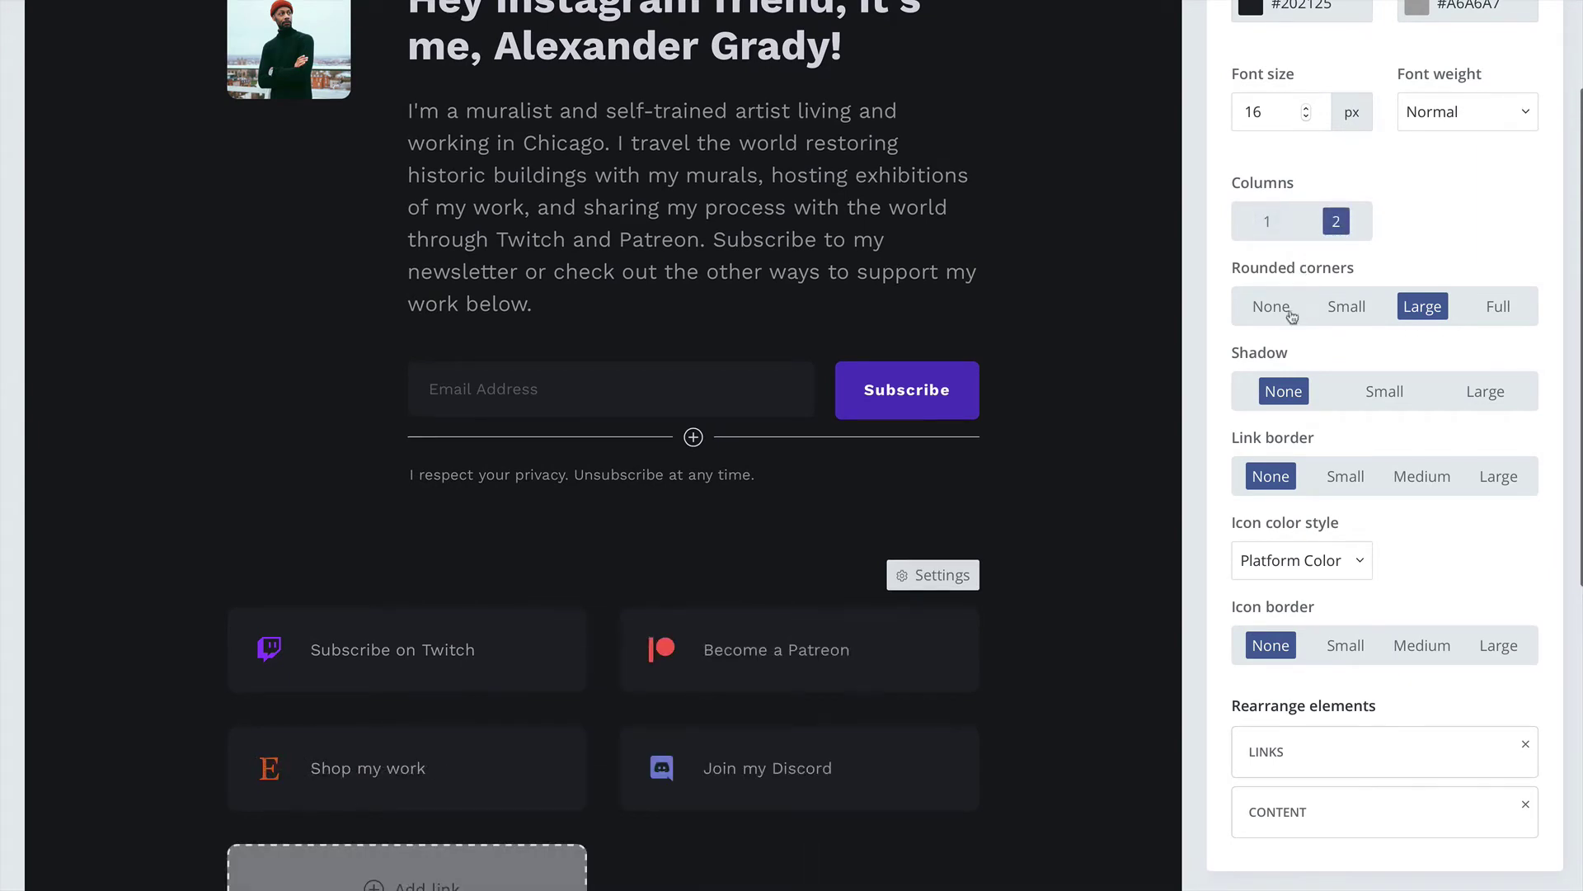
click(1337, 308)
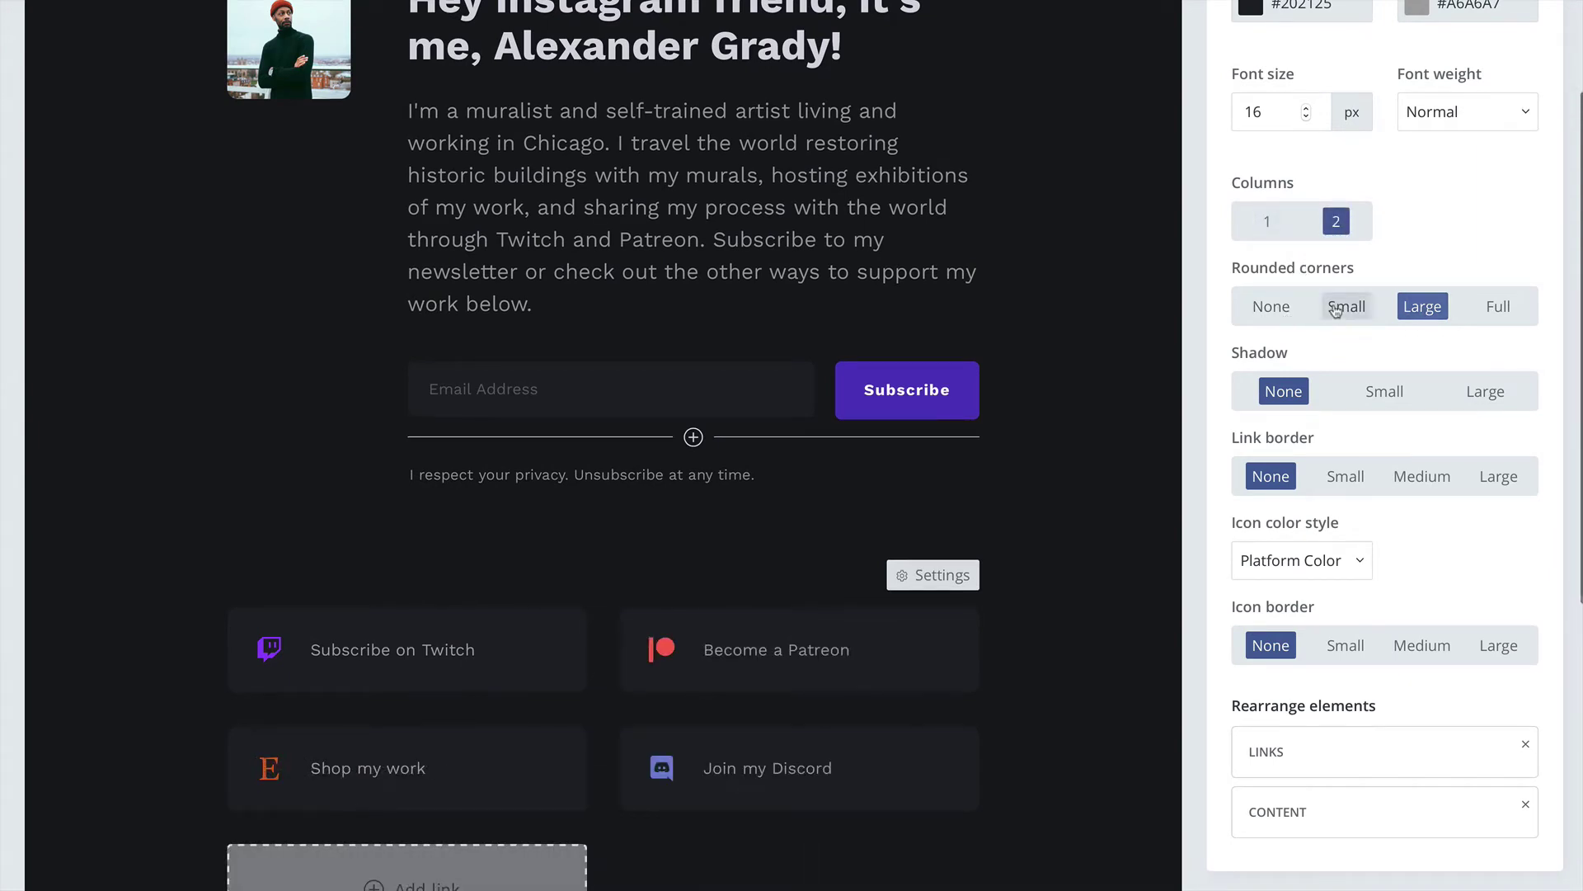
click(1280, 309)
click(1426, 309)
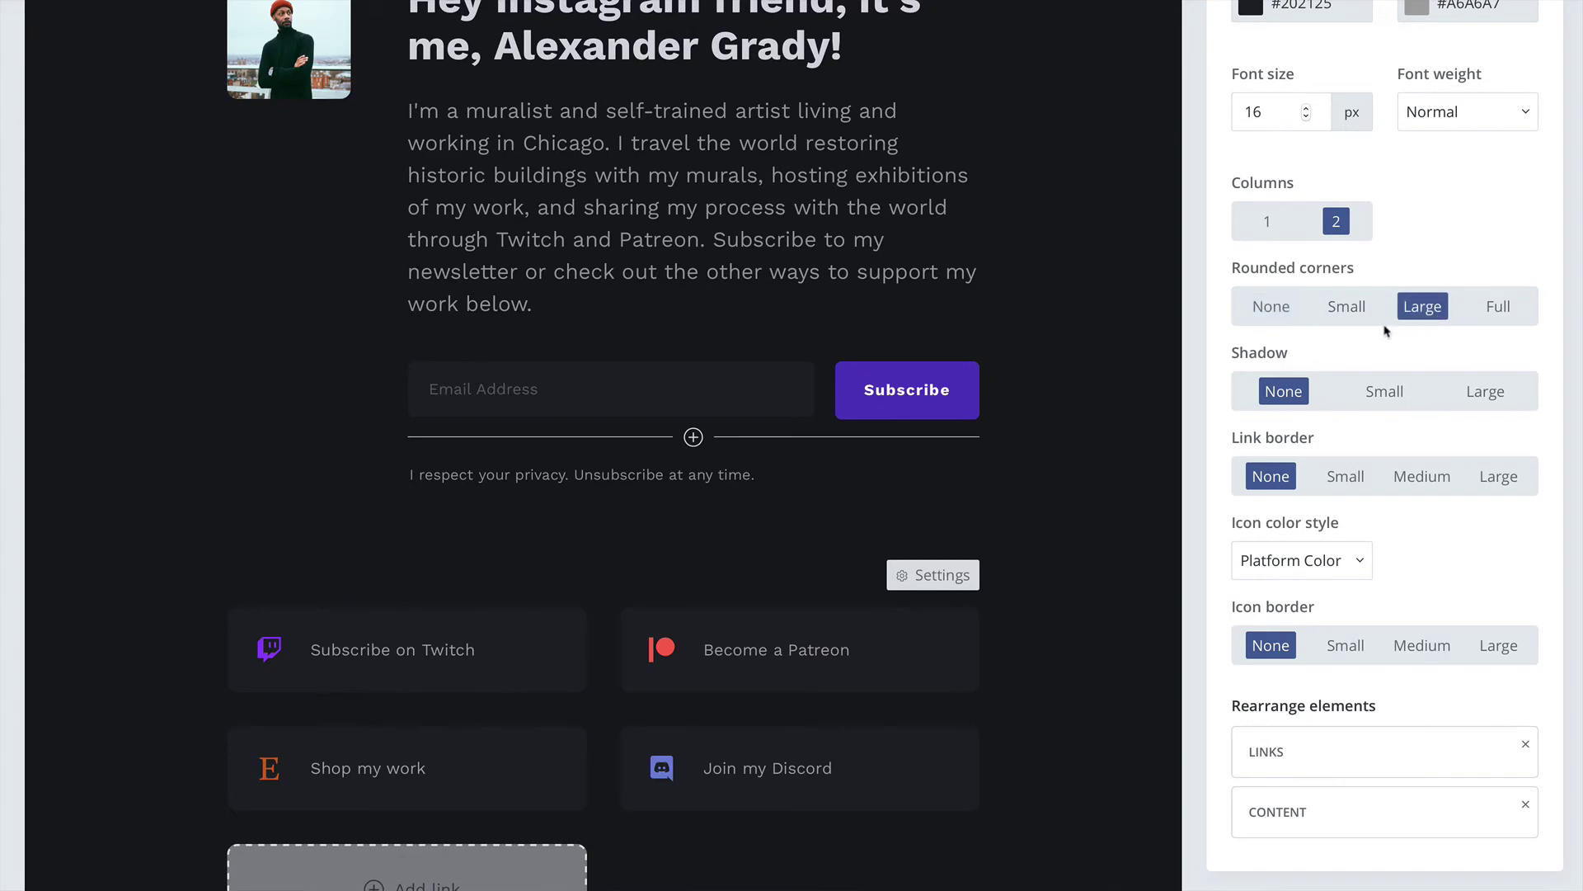
scroll(1384, 330, down, 2)
scroll(1380, 335, up, 3)
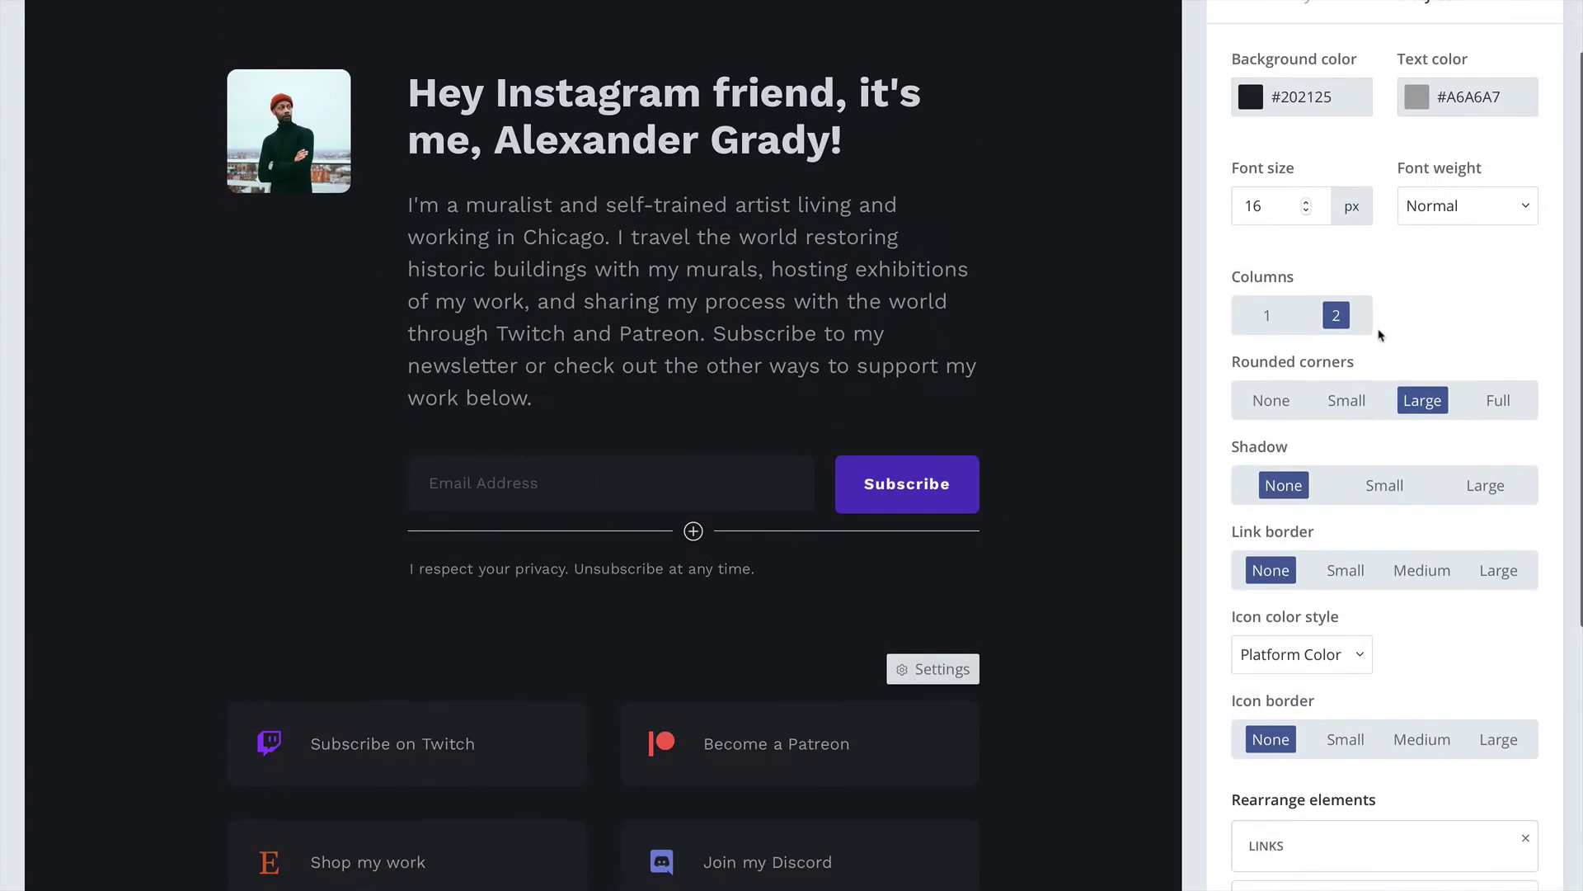
click(475, 759)
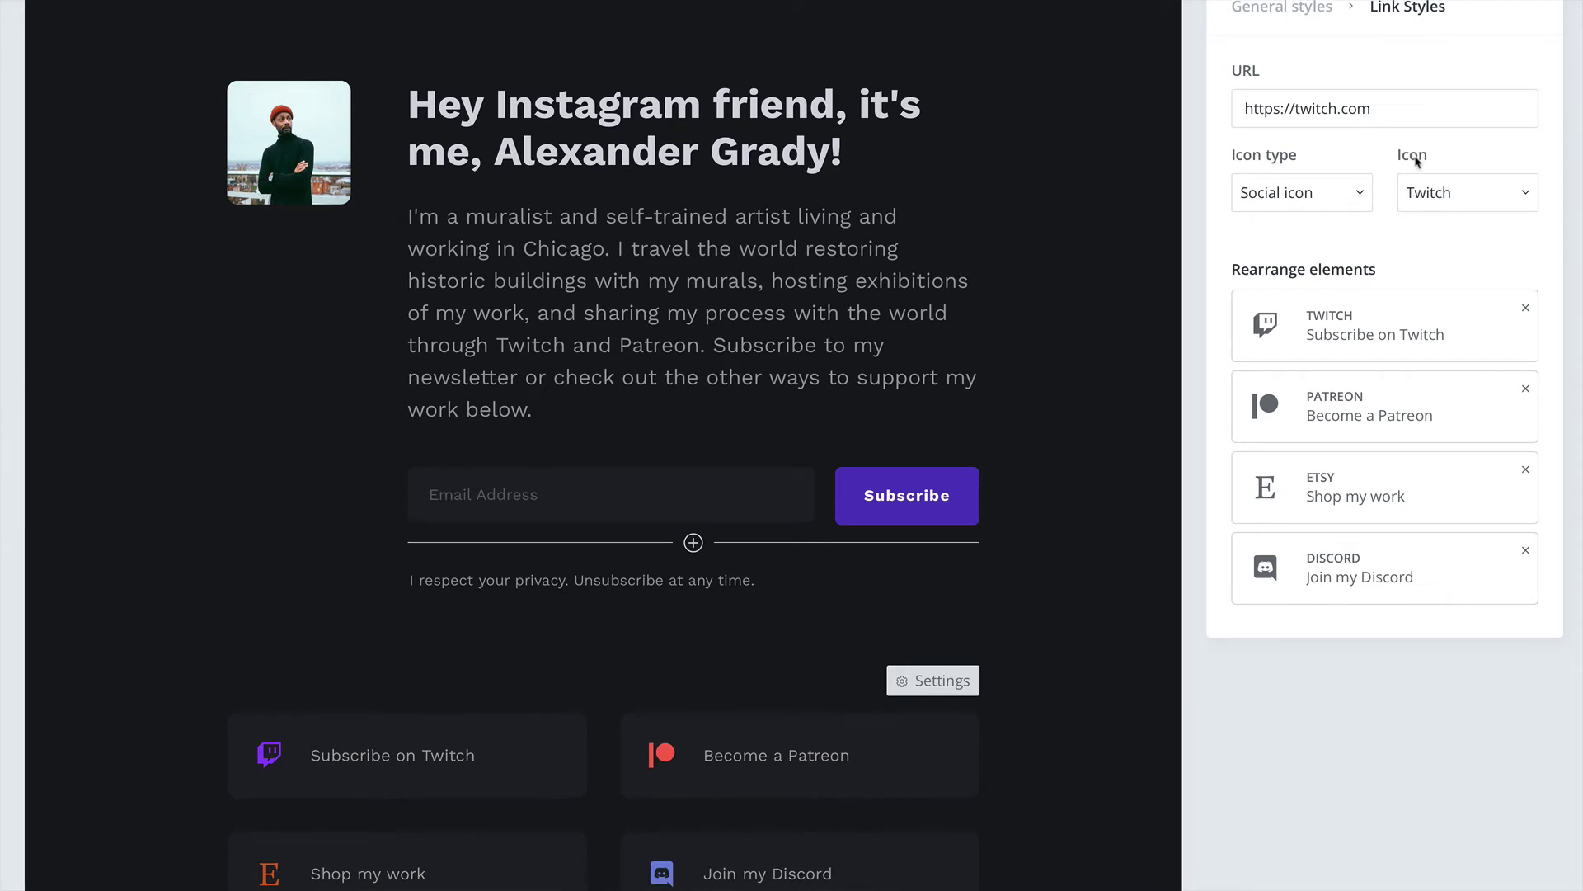
Set the Twitch link's icon to External link.
click(1434, 196)
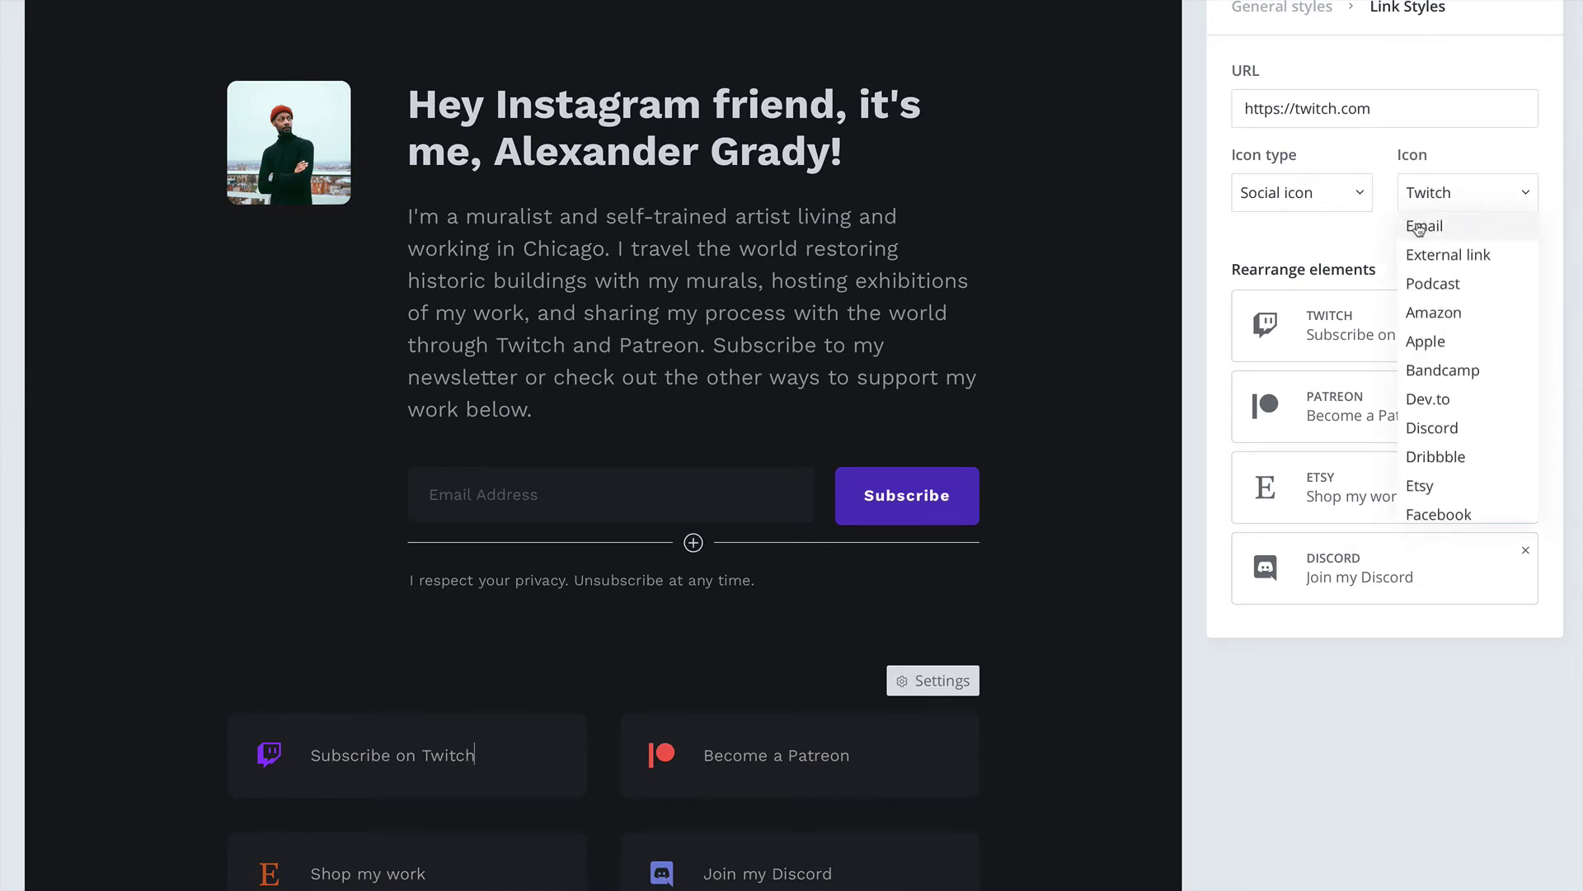
click(1419, 227)
click(1421, 205)
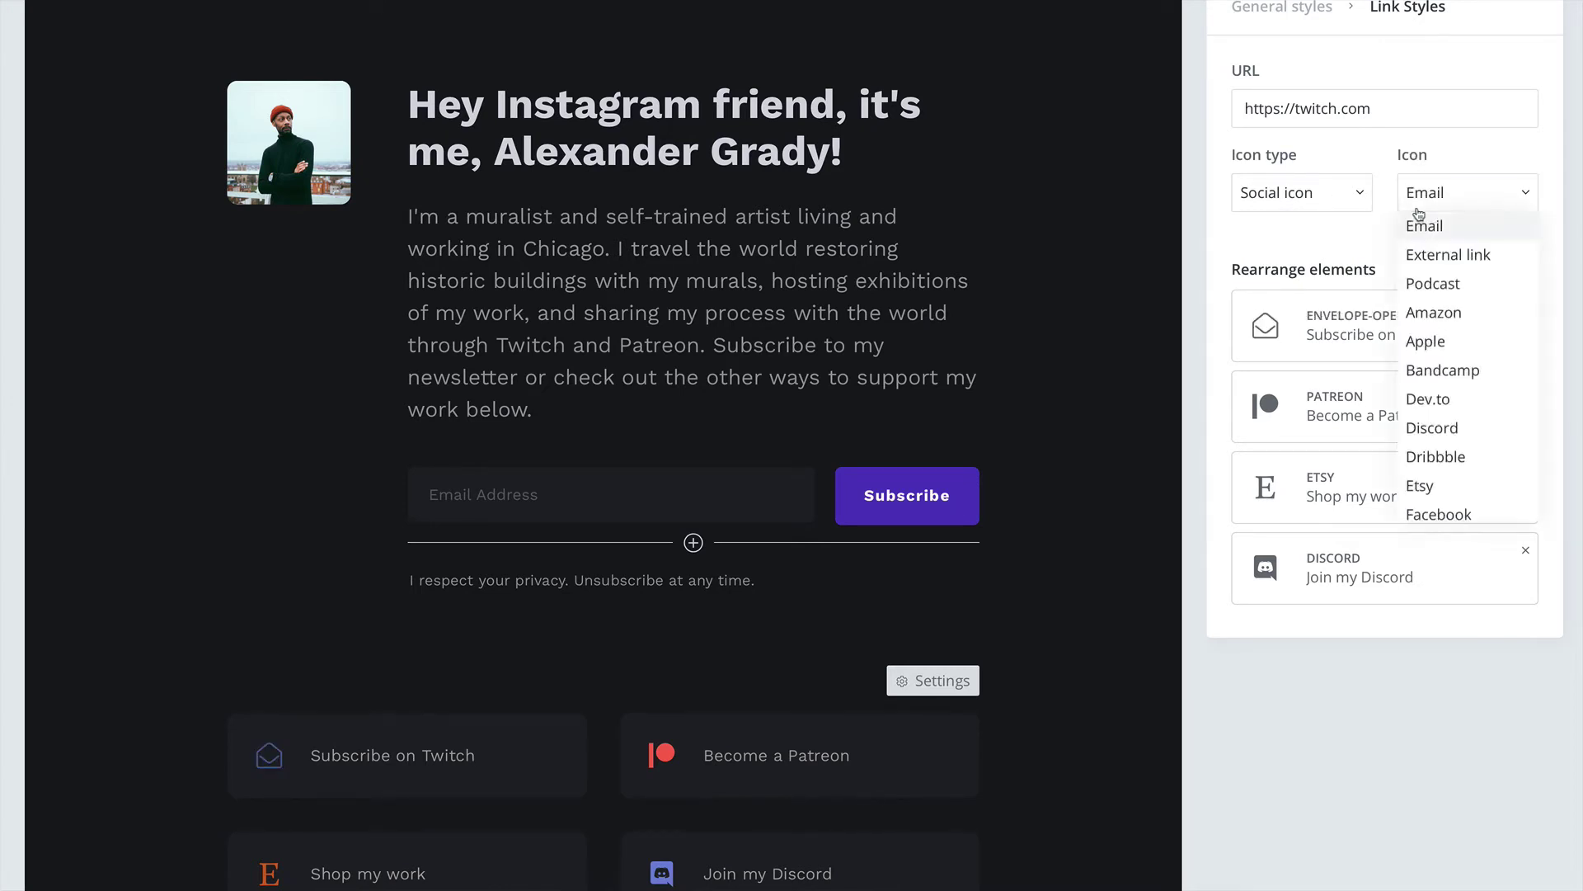
click(1435, 345)
click(1443, 194)
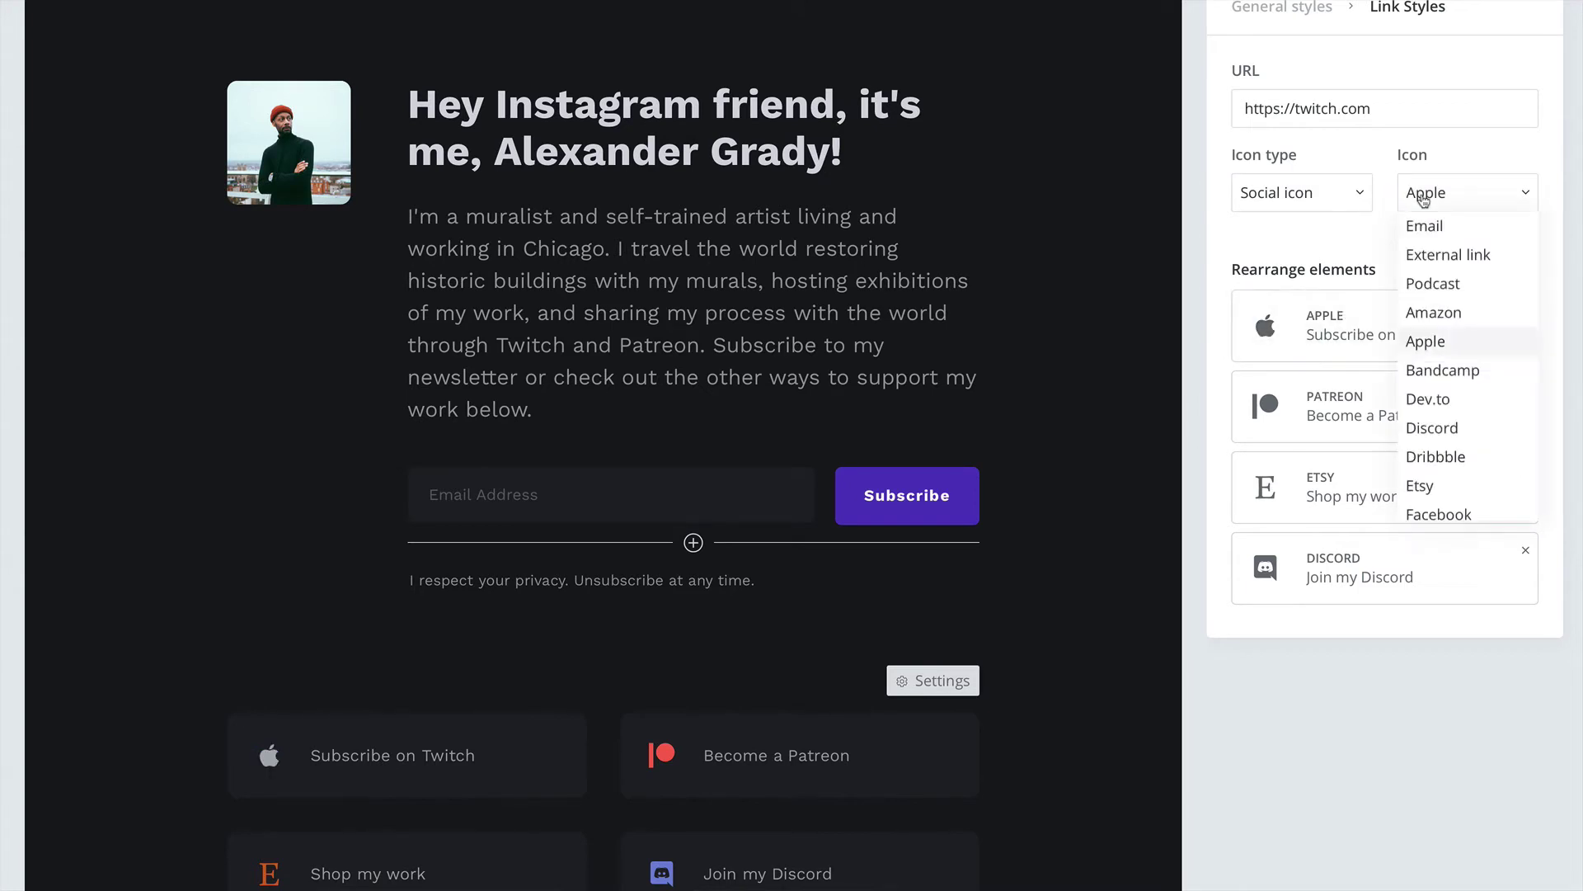
click(1433, 257)
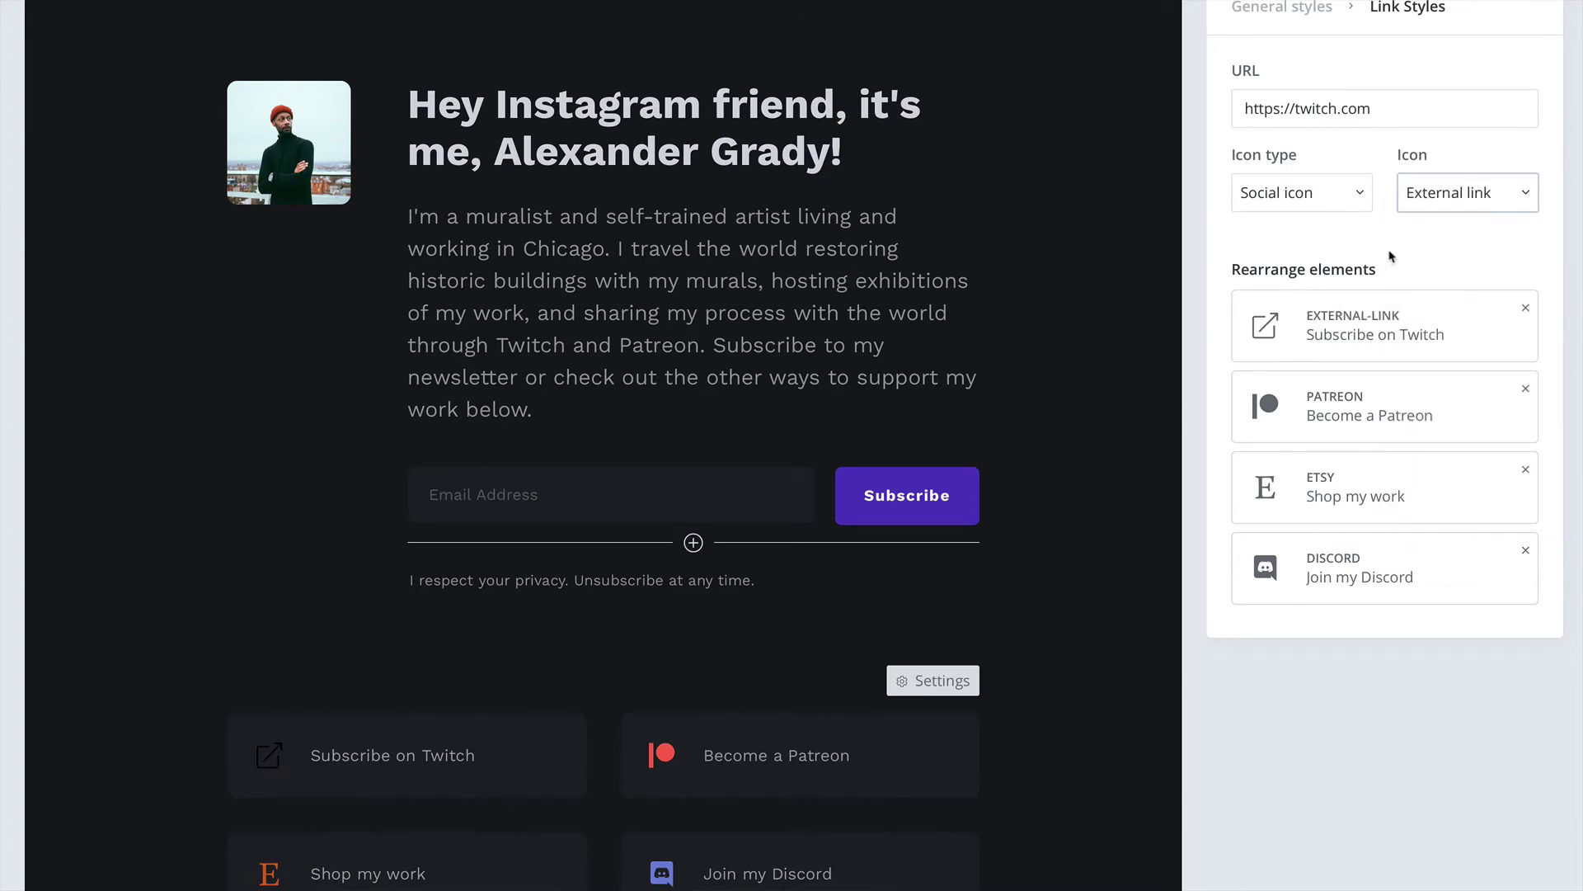
Move the Twitch link below the Patreon link and return to General styles.
scroll(1390, 257, down, 2)
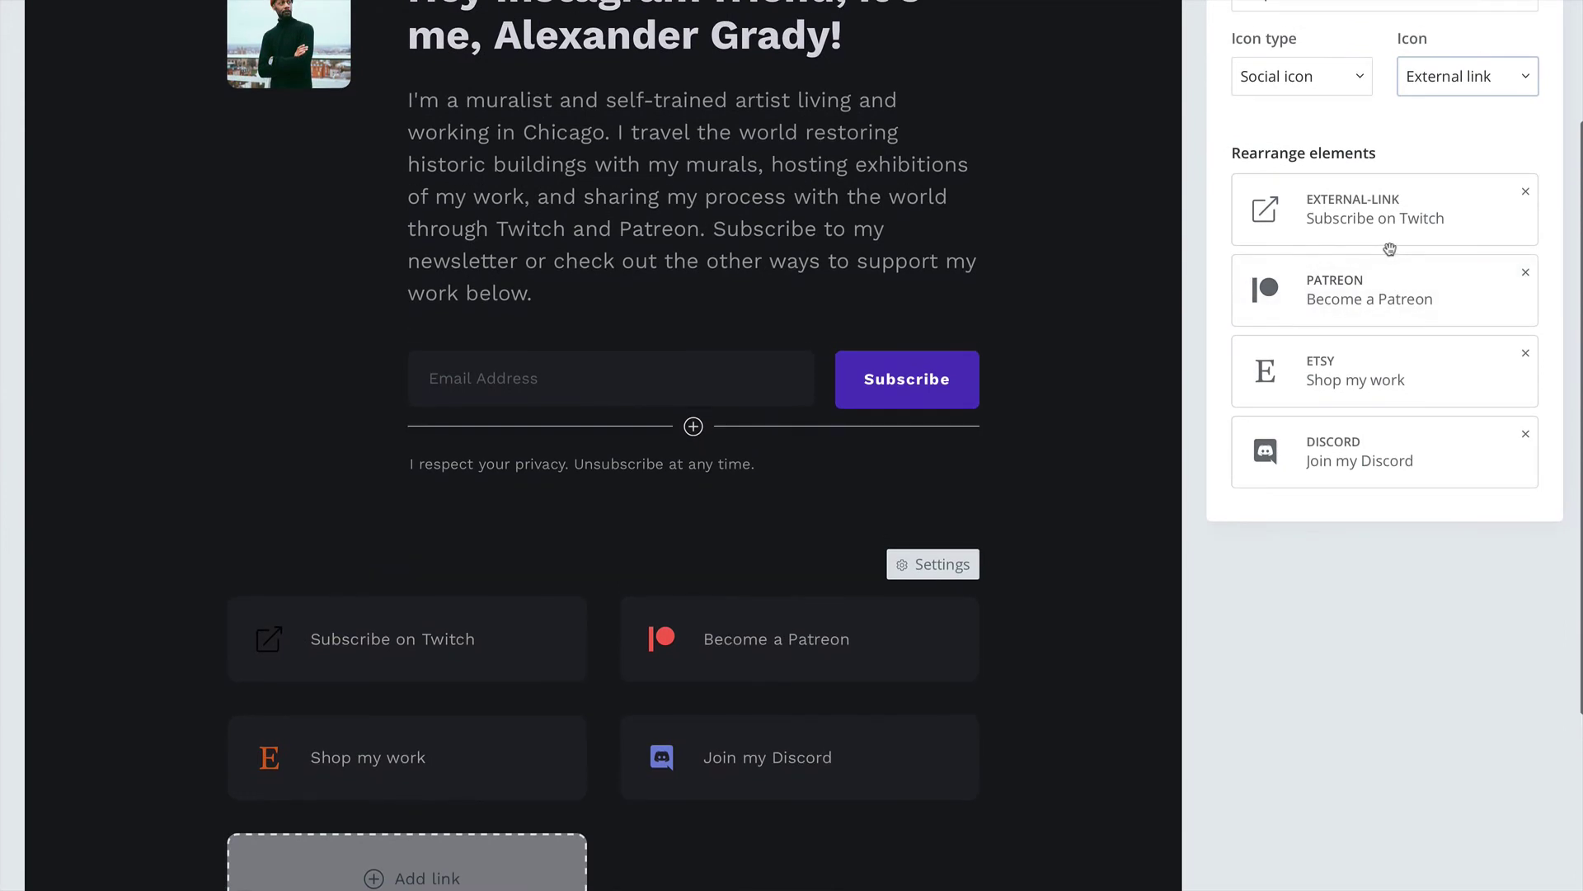
scroll(1390, 249, up, 1)
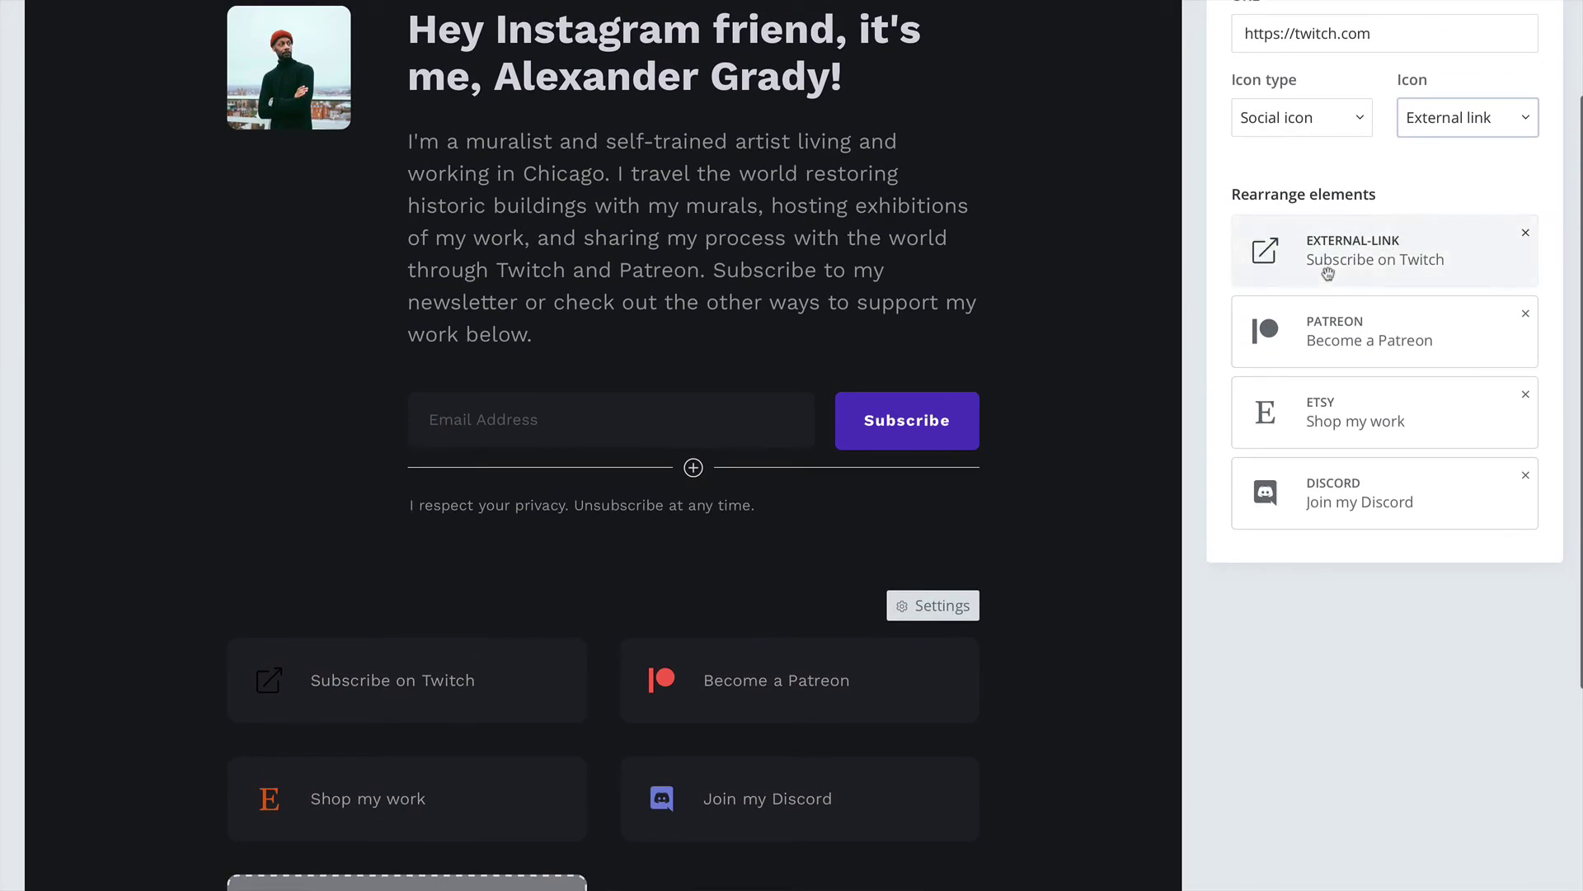
drag(1327, 274, 1326, 375)
scroll(1320, 247, up, 3)
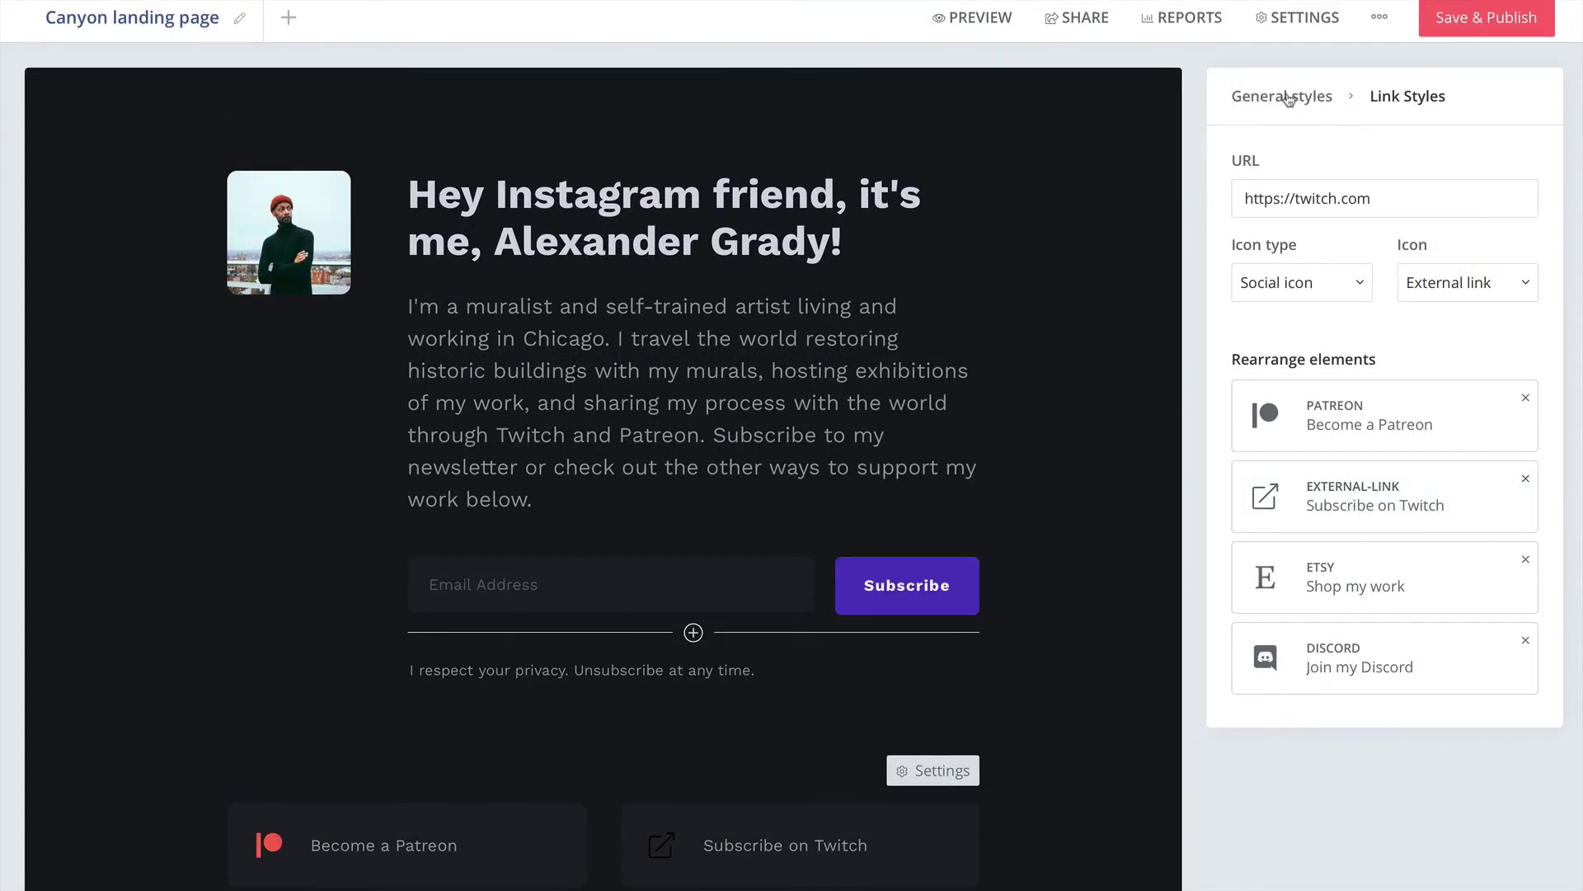
click(1289, 98)
scroll(1089, 246, down, 2)
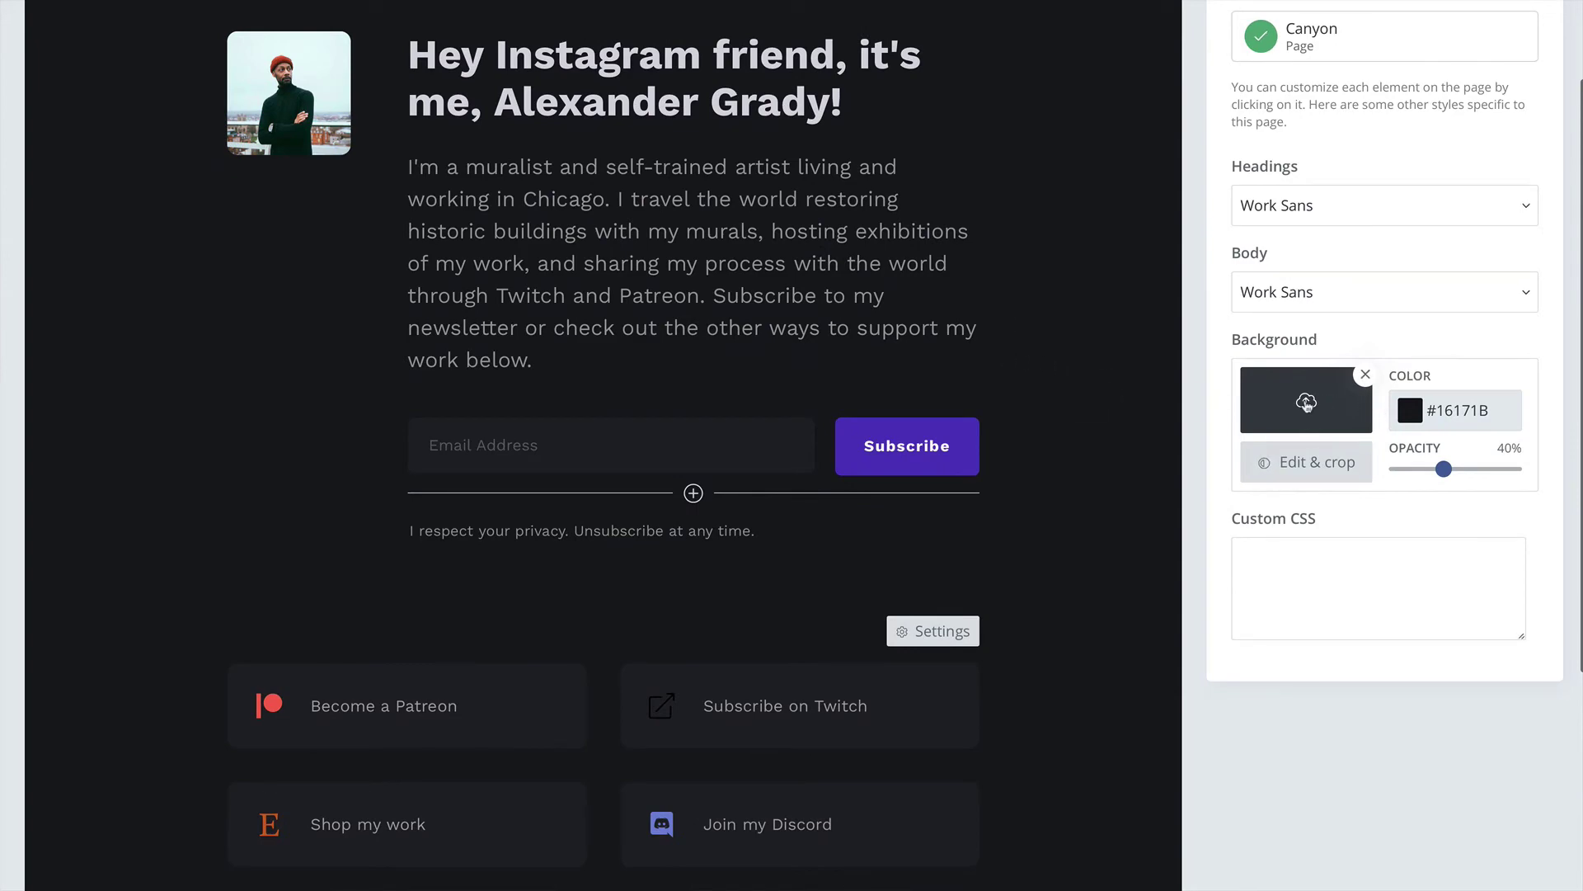
Change the page background colour from #16171B to white #FFFFFF.
click(1307, 403)
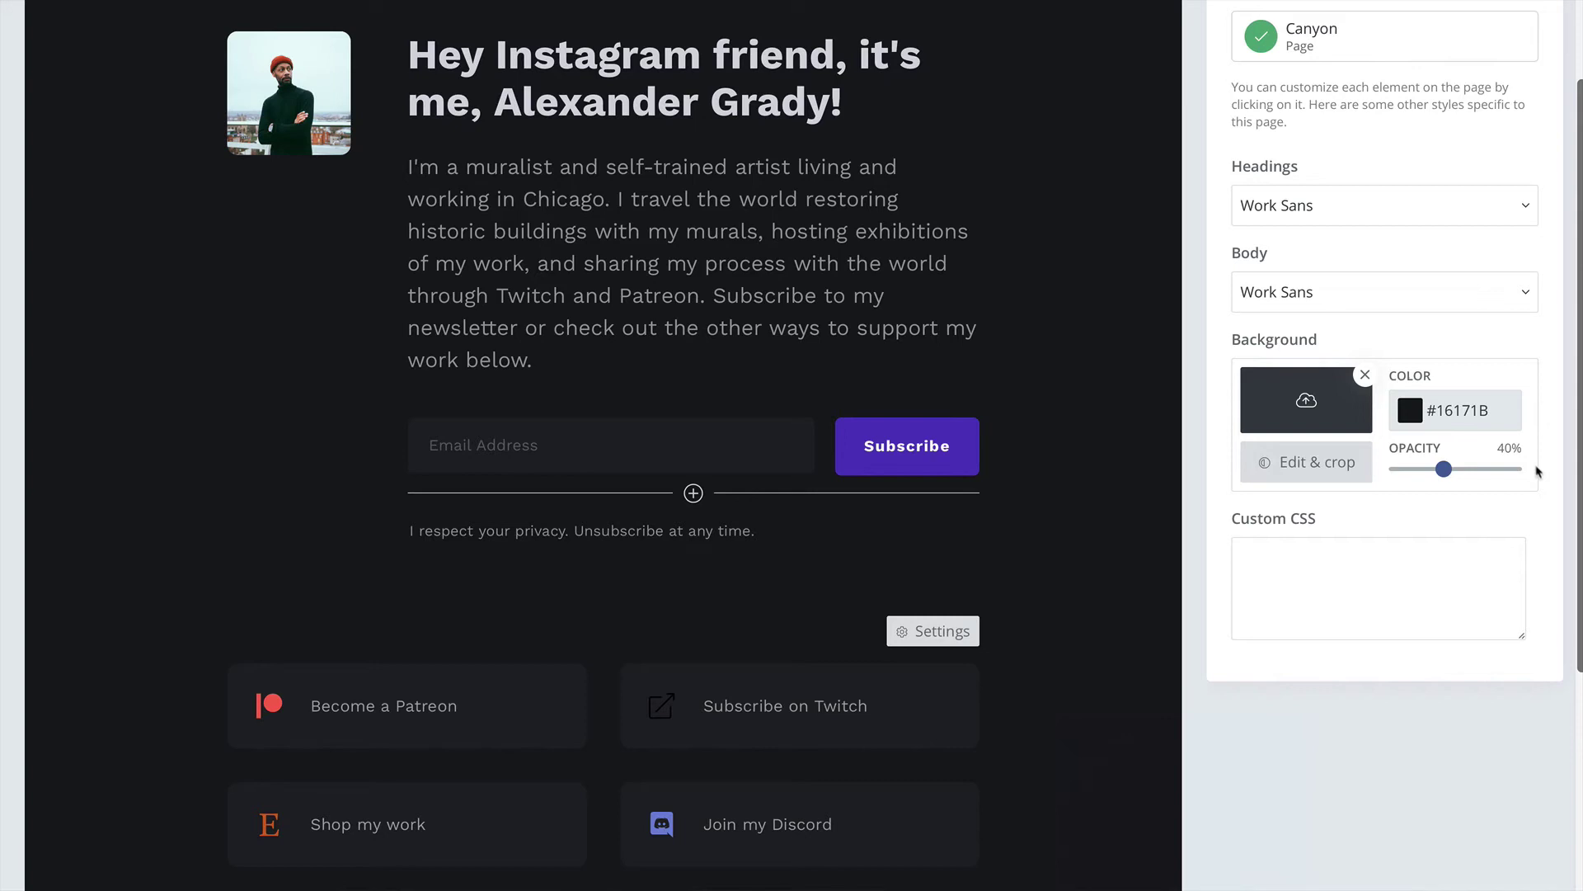
click(1479, 412)
drag(1432, 486, 1384, 419)
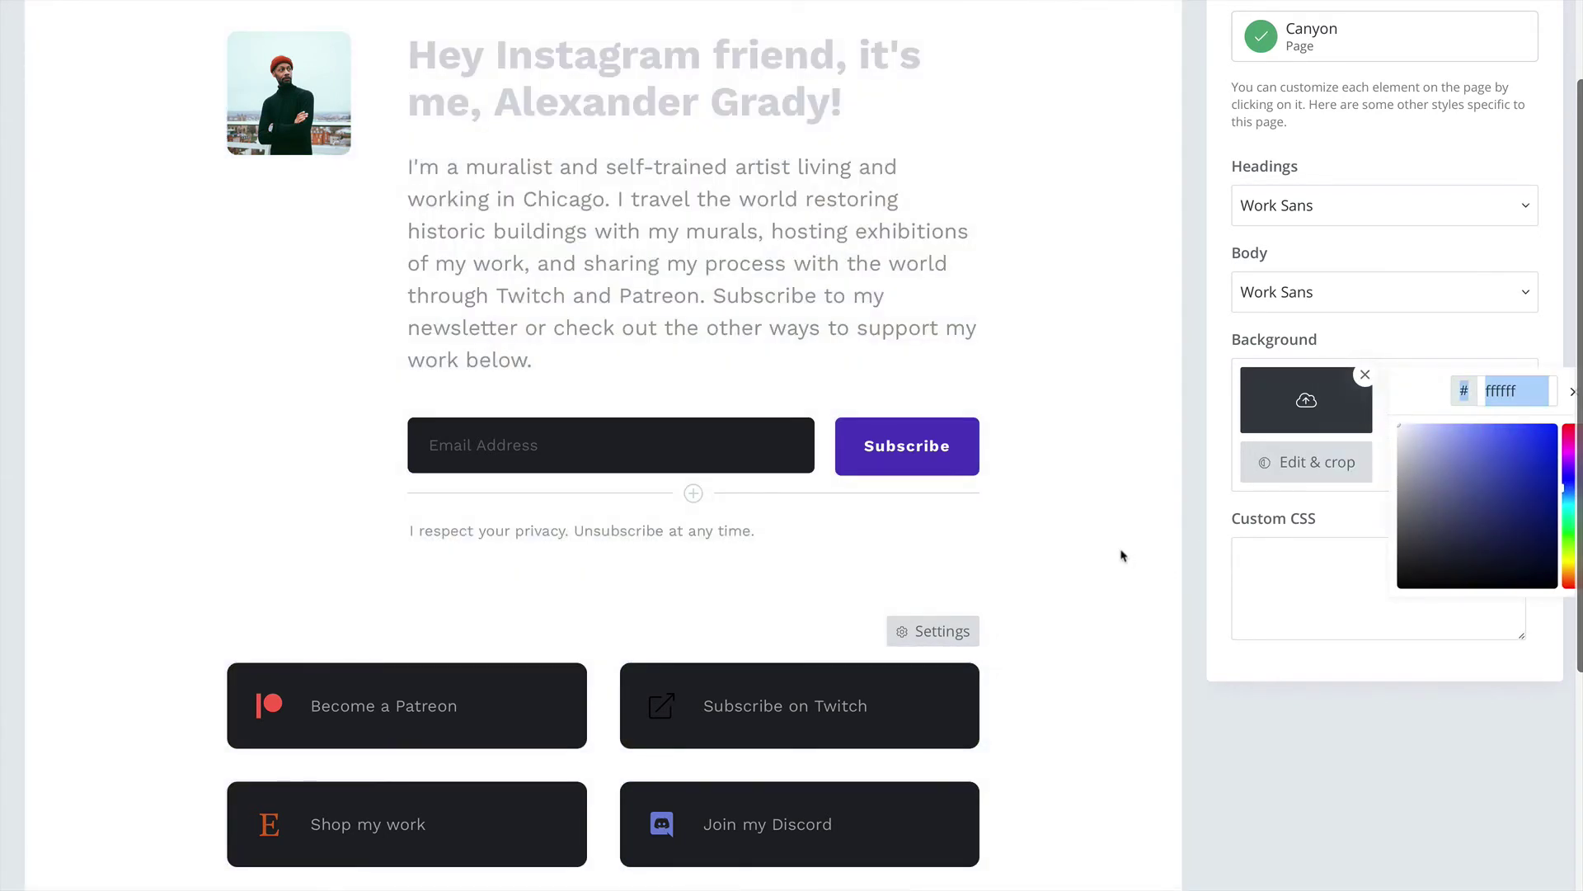
click(1072, 589)
click(916, 701)
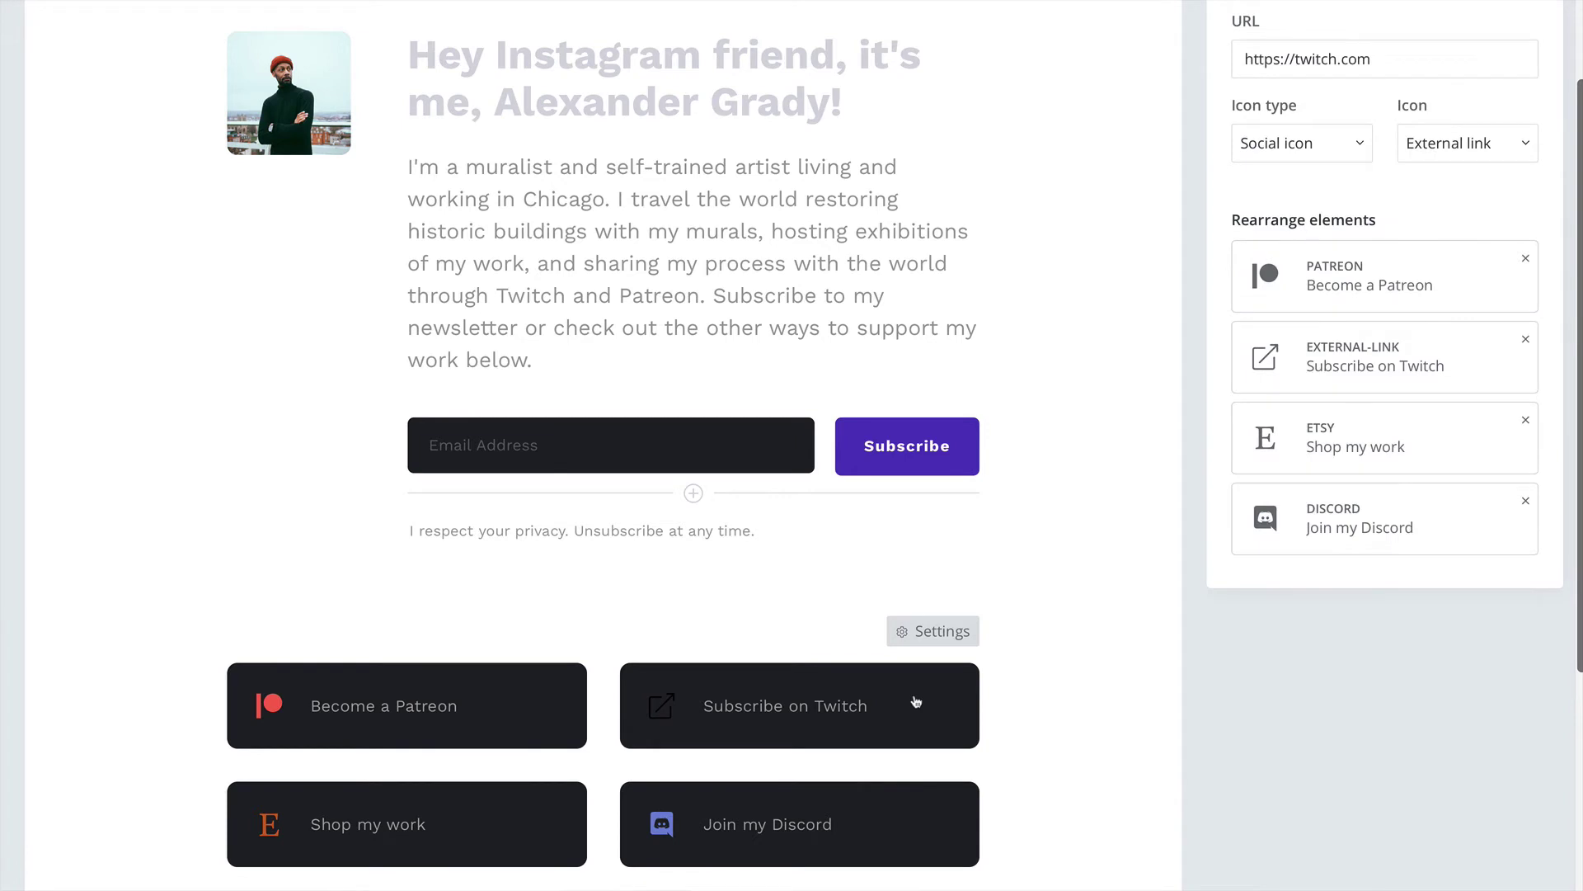
scroll(1286, 99, up, 2)
click(1273, 83)
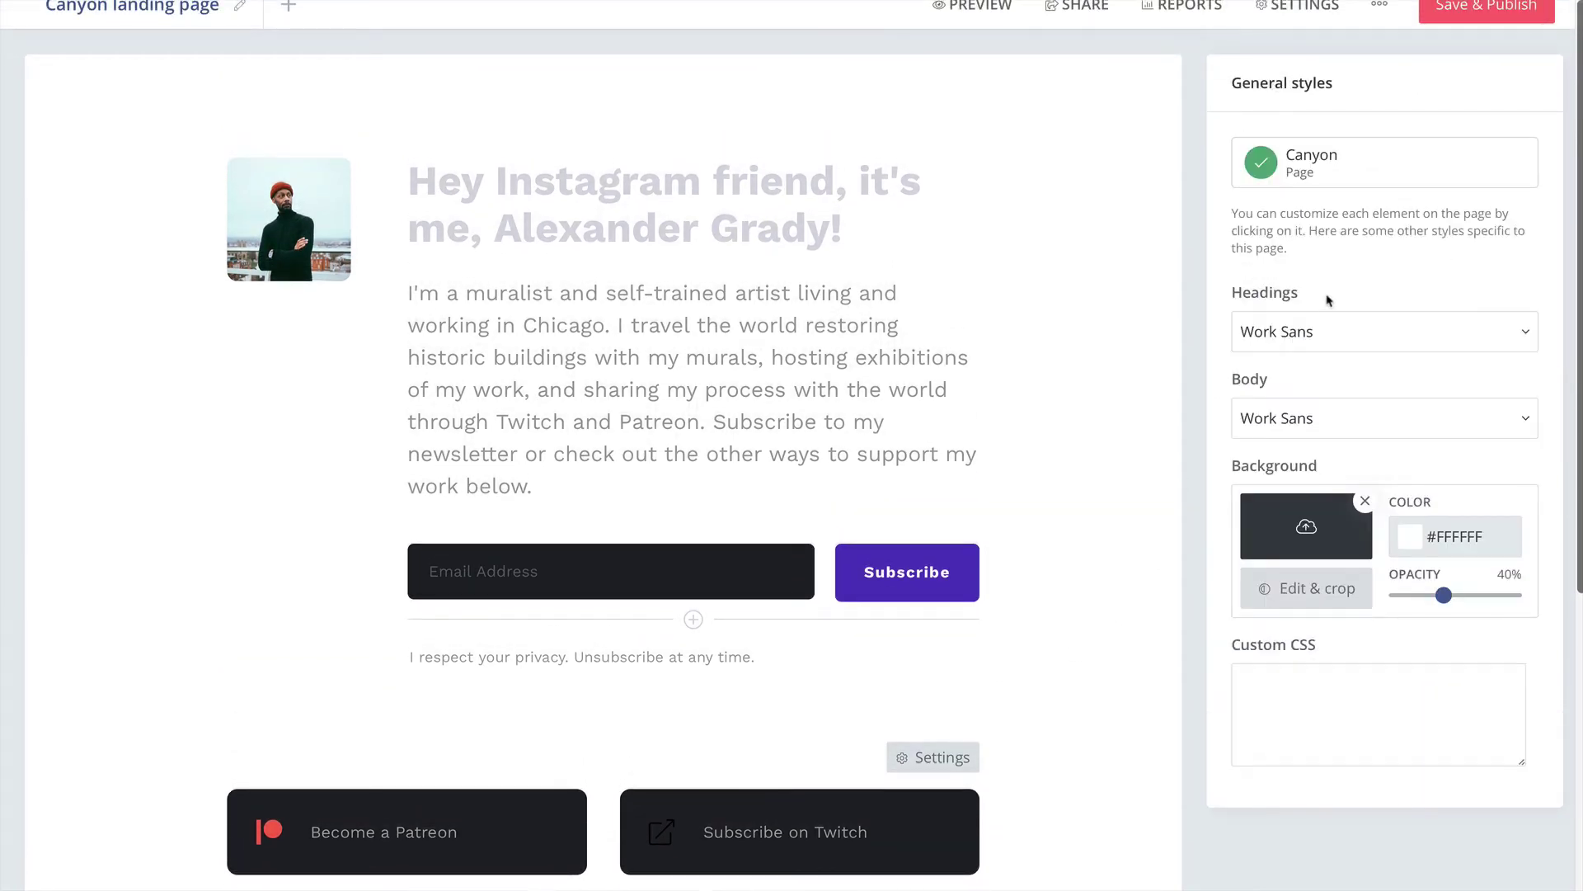
scroll(1330, 302, down, 1)
scroll(1307, 250, up, 2)
scroll(853, 792, down, 2)
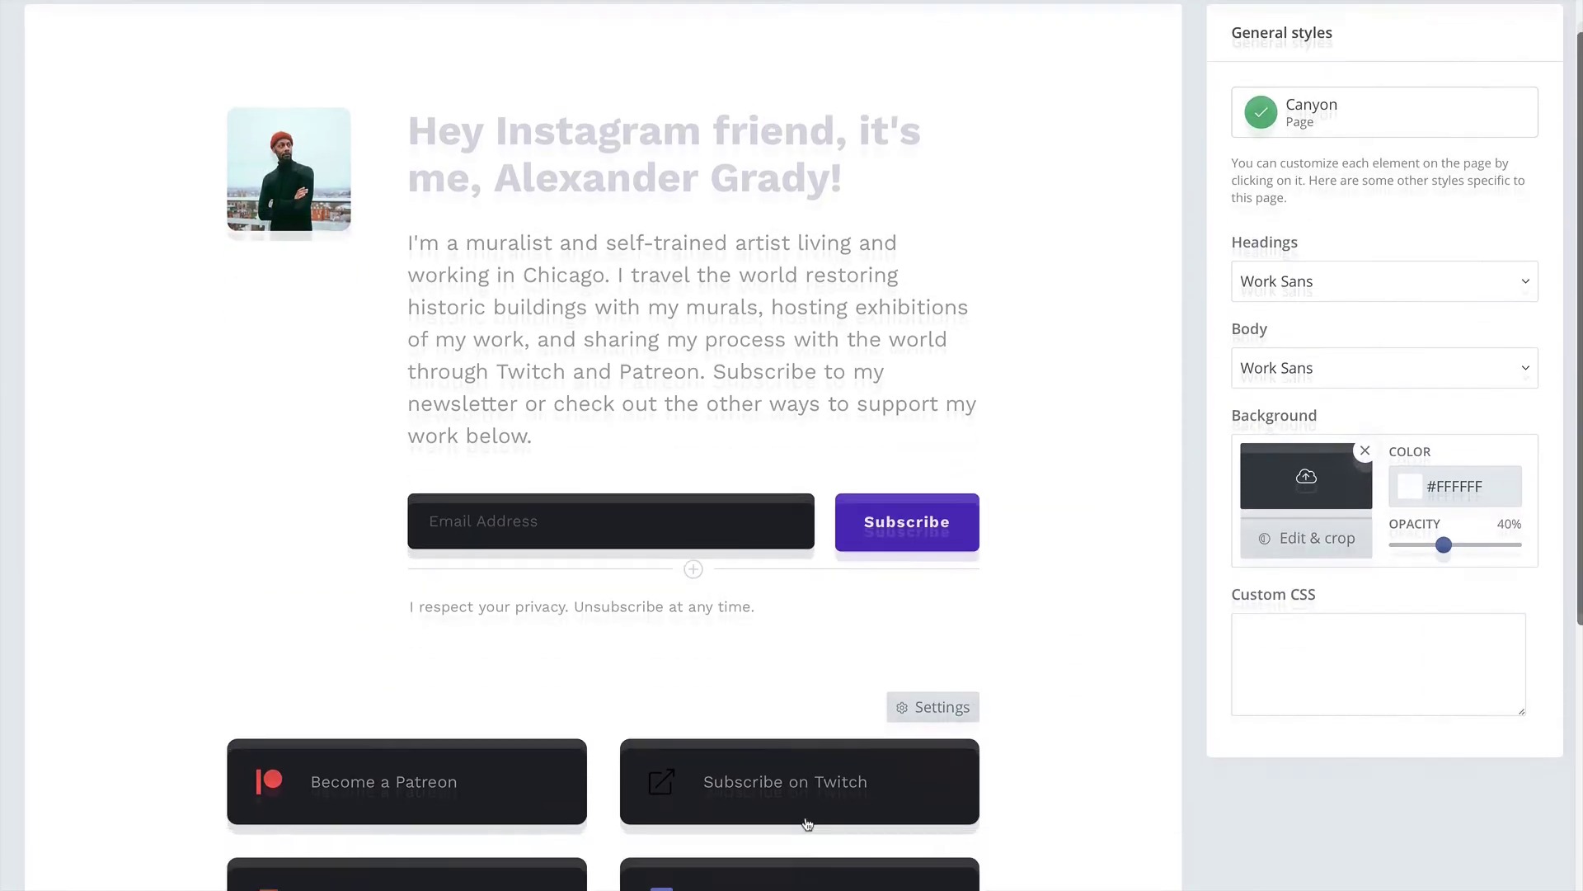
Give the link buttons a light grey #EBEBEB background.
click(915, 621)
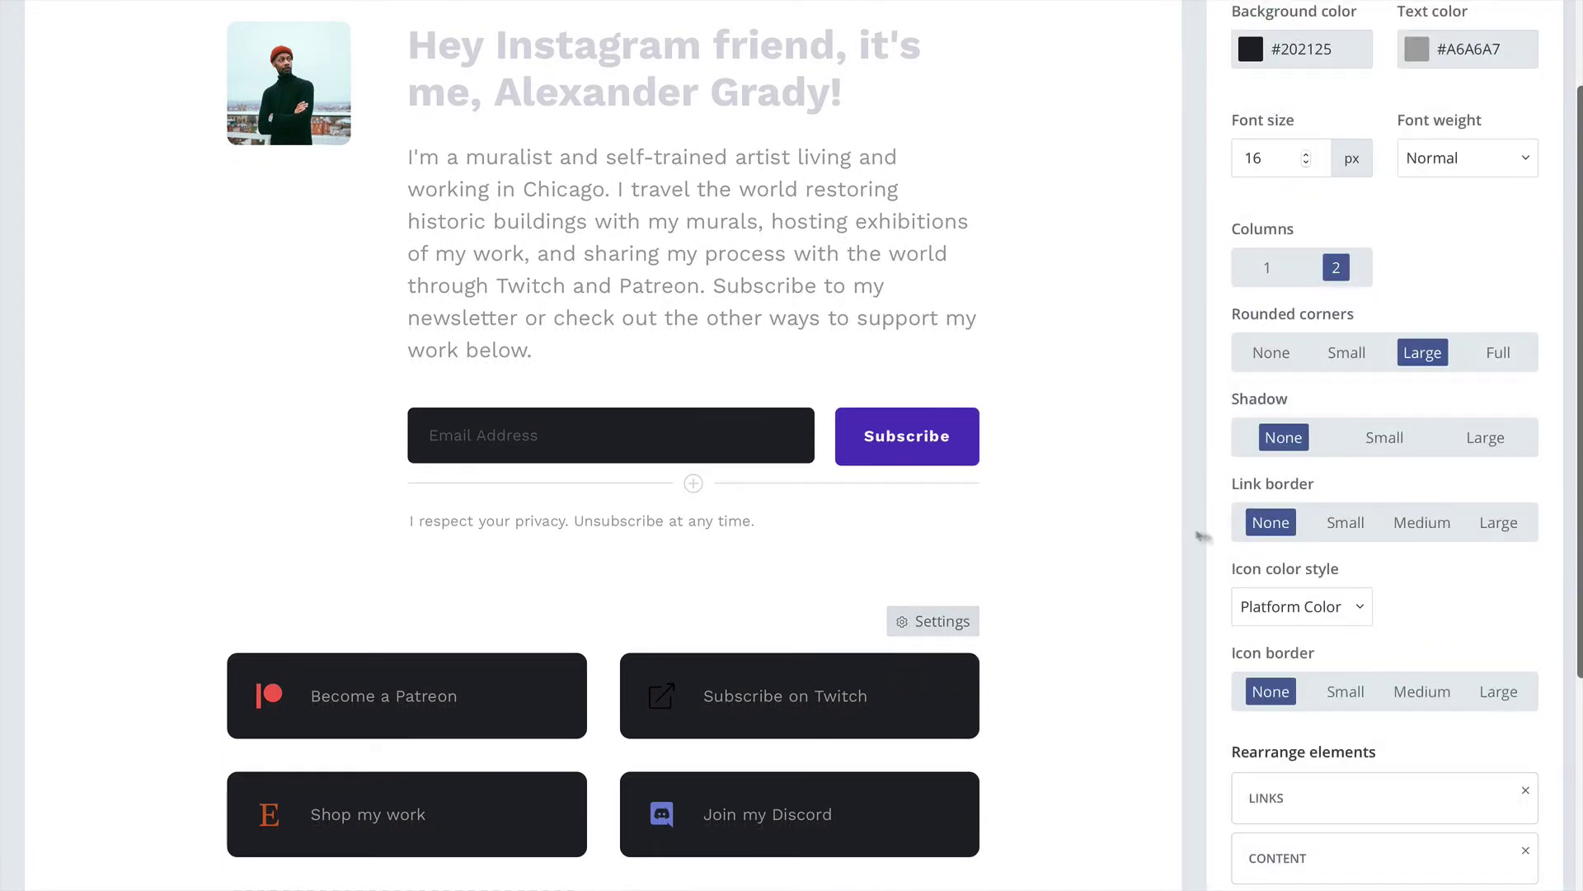
scroll(1332, 572, up, 1)
click(1301, 105)
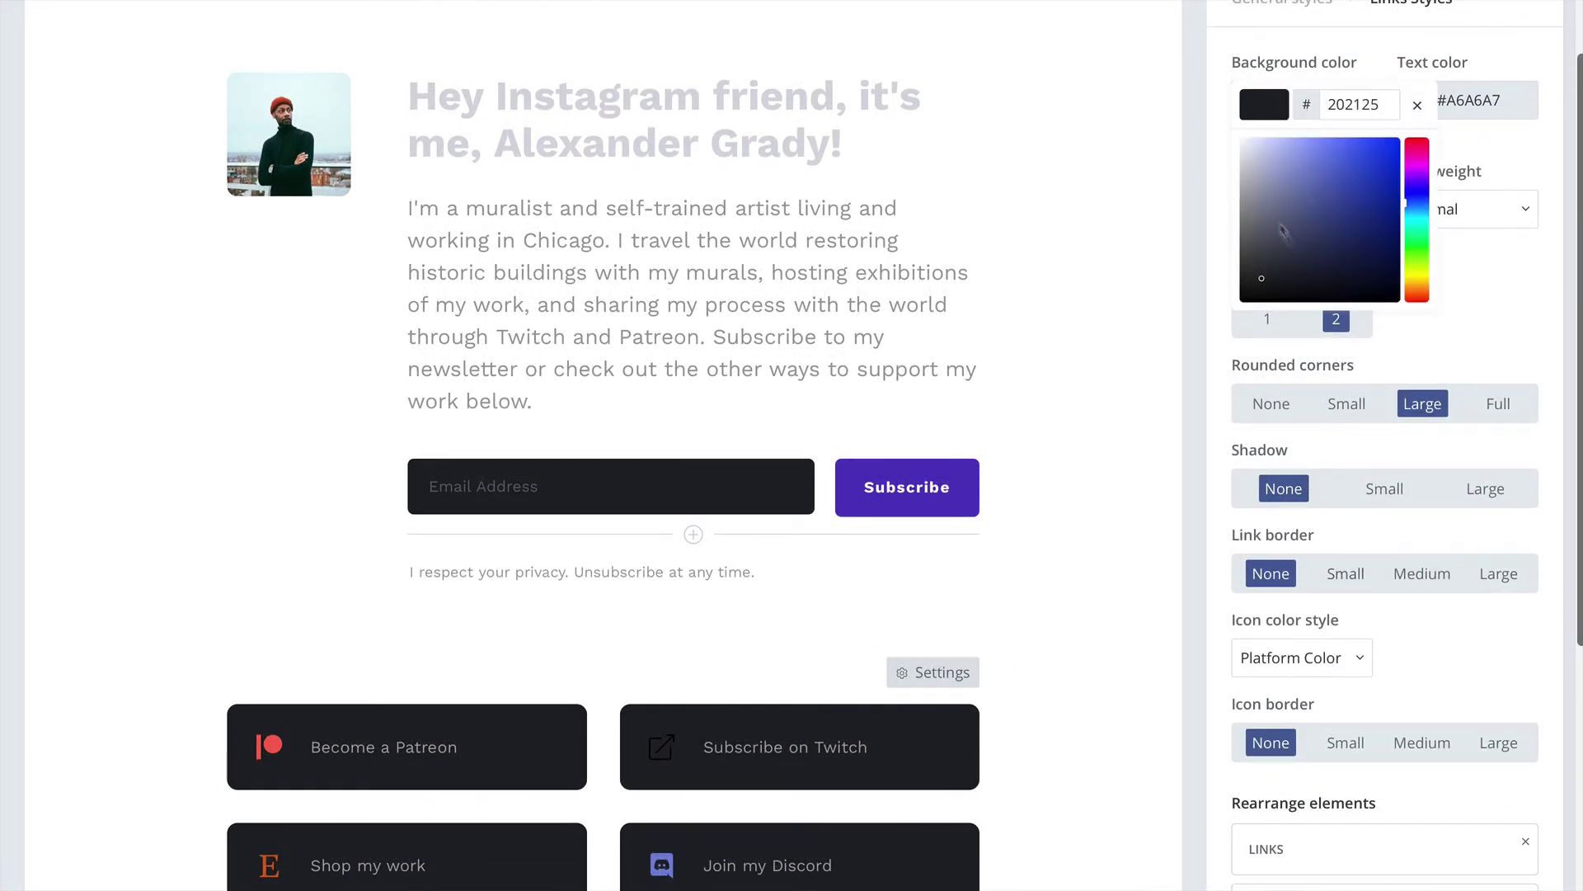
drag(1267, 208, 1232, 149)
click(1120, 458)
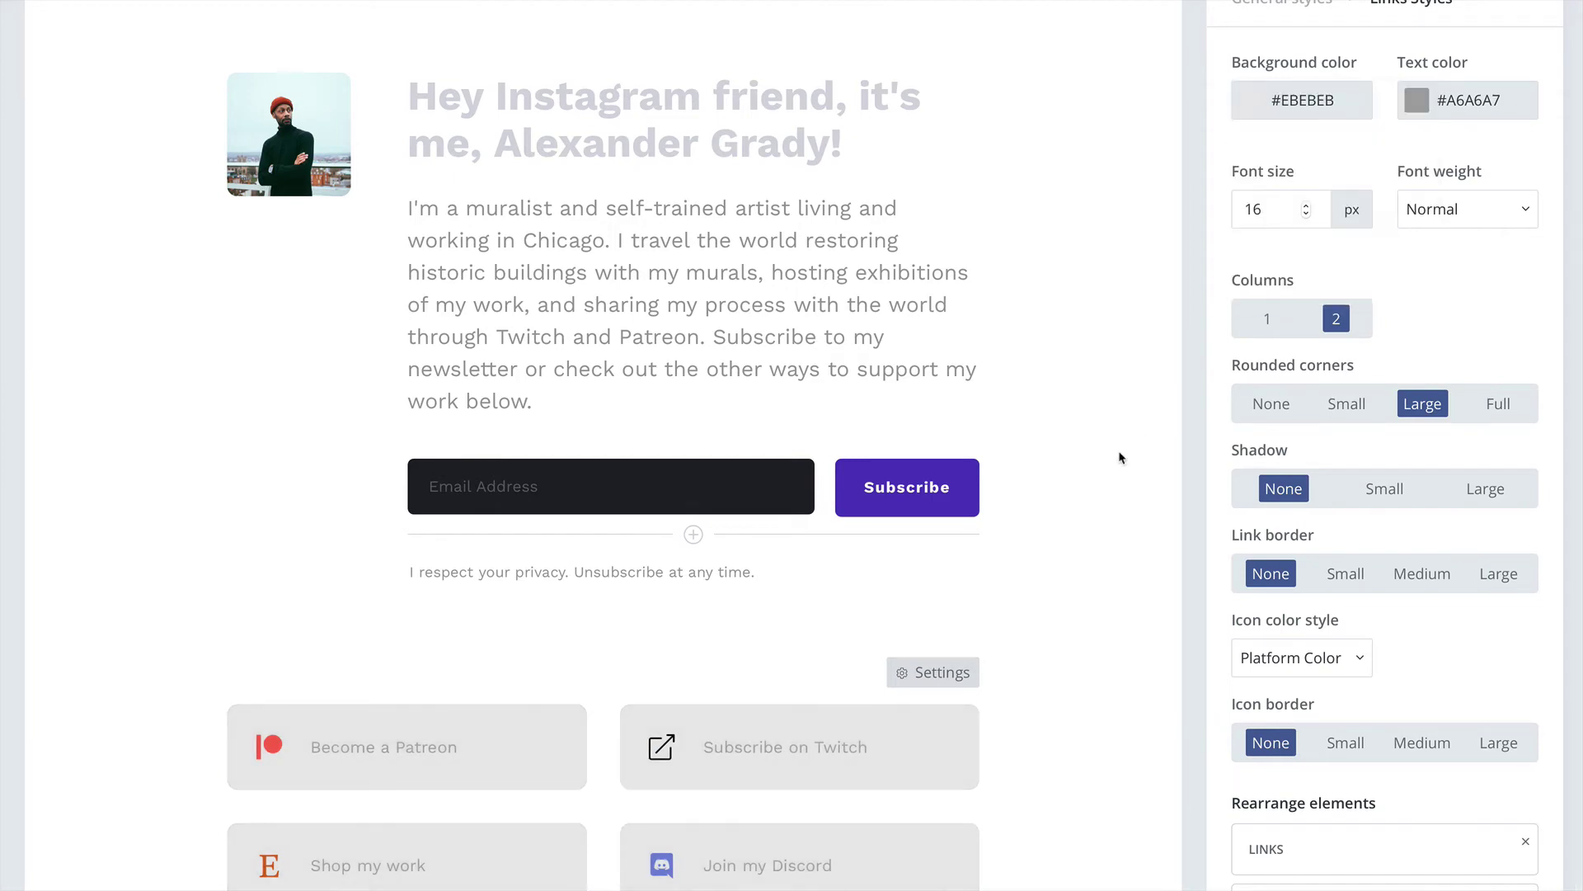
scroll(1119, 464, down, 3)
scroll(1117, 465, down, 2)
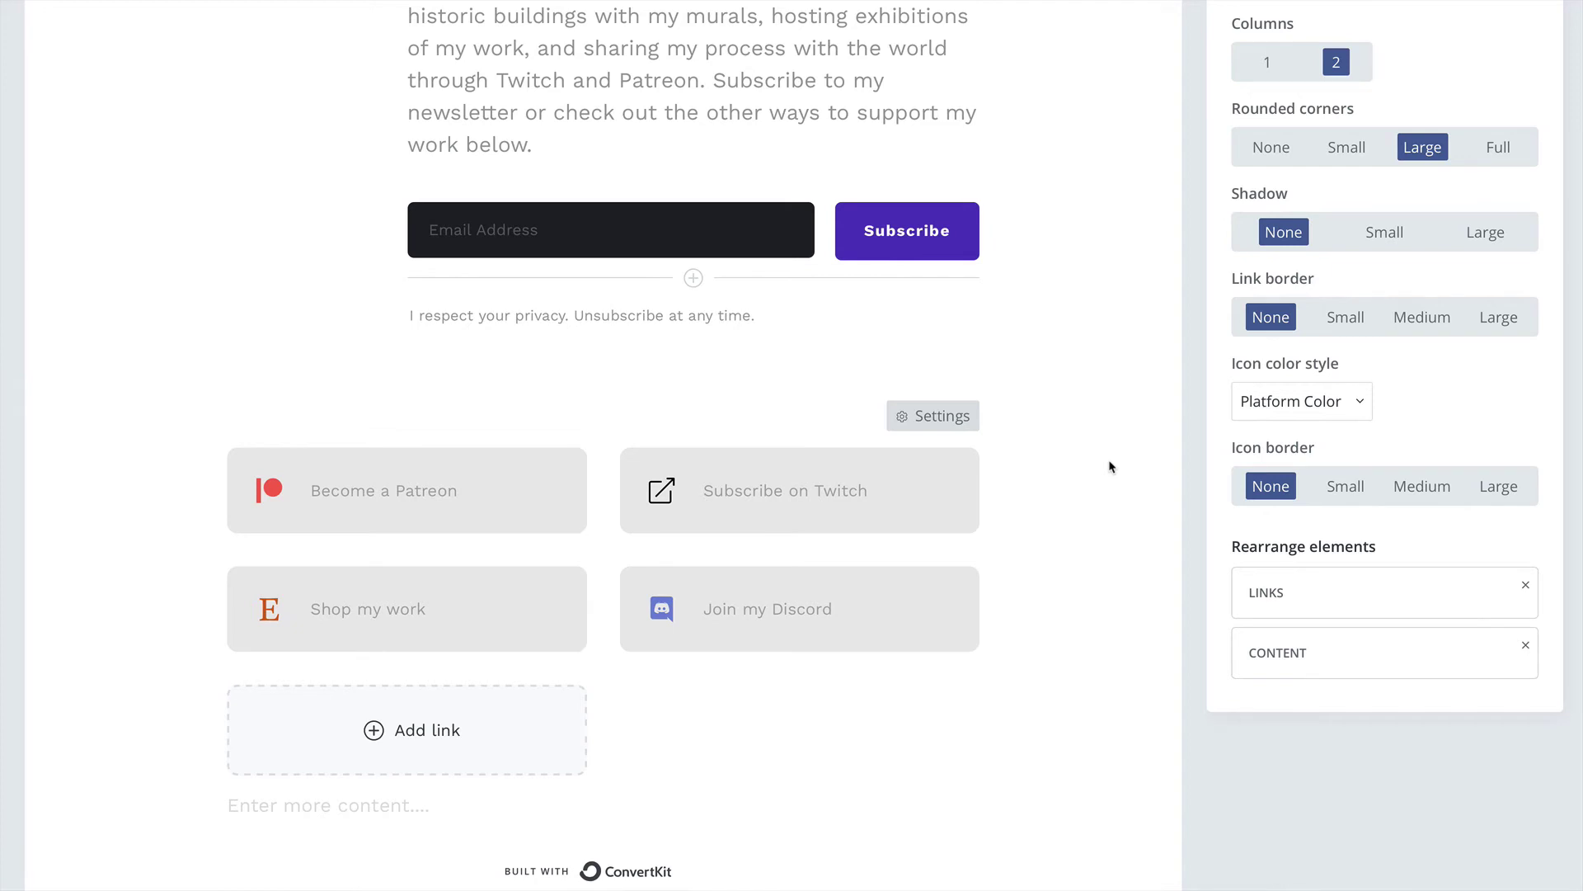
scroll(1109, 467, up, 3)
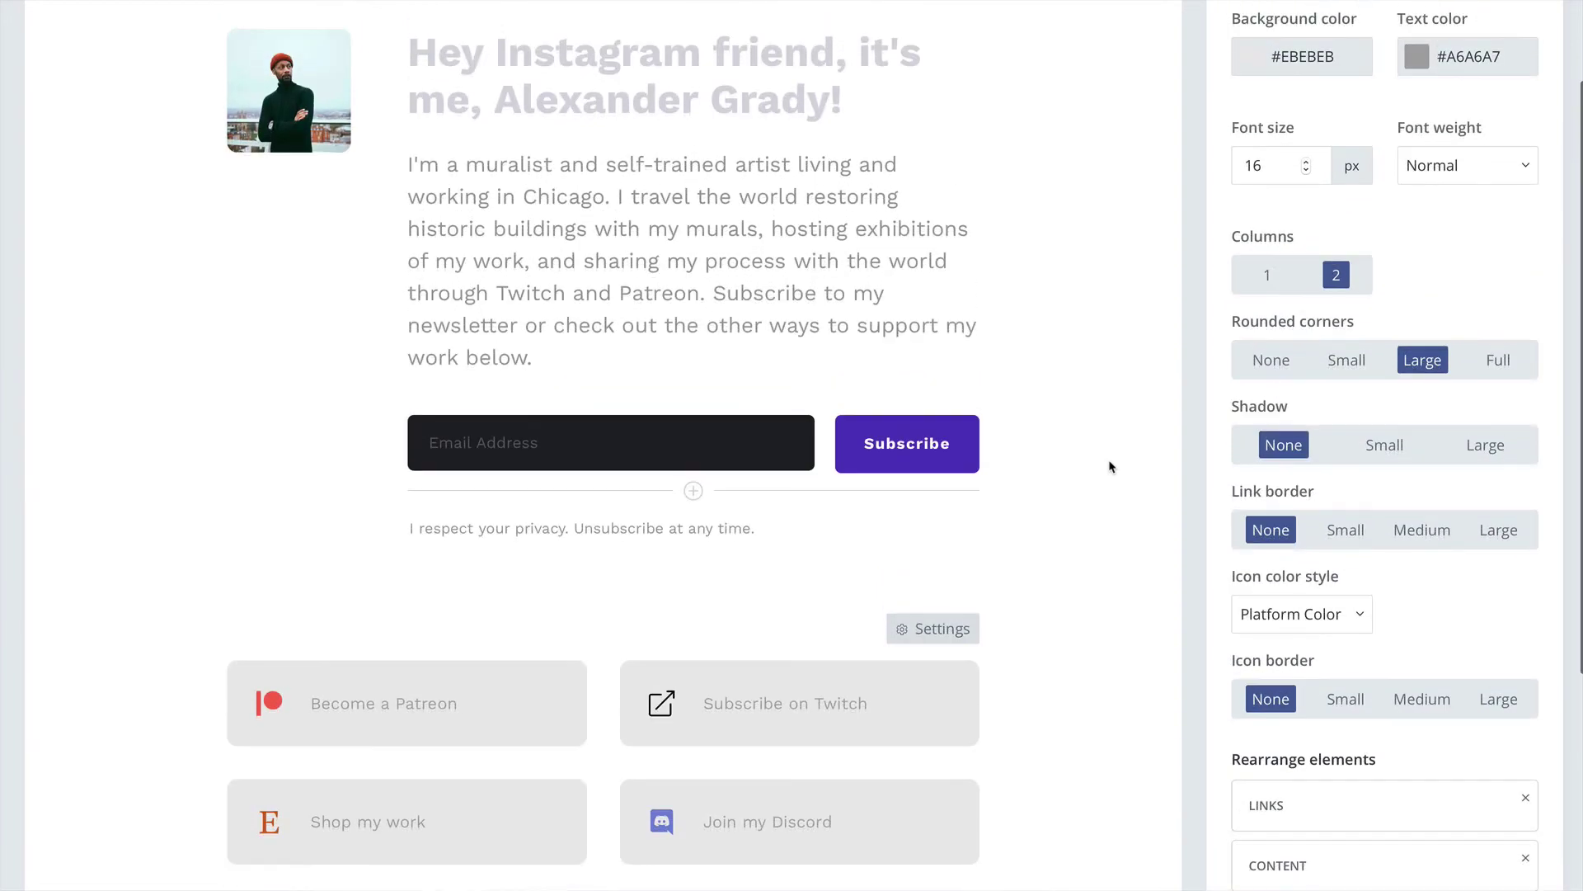
scroll(1110, 467, up, 2)
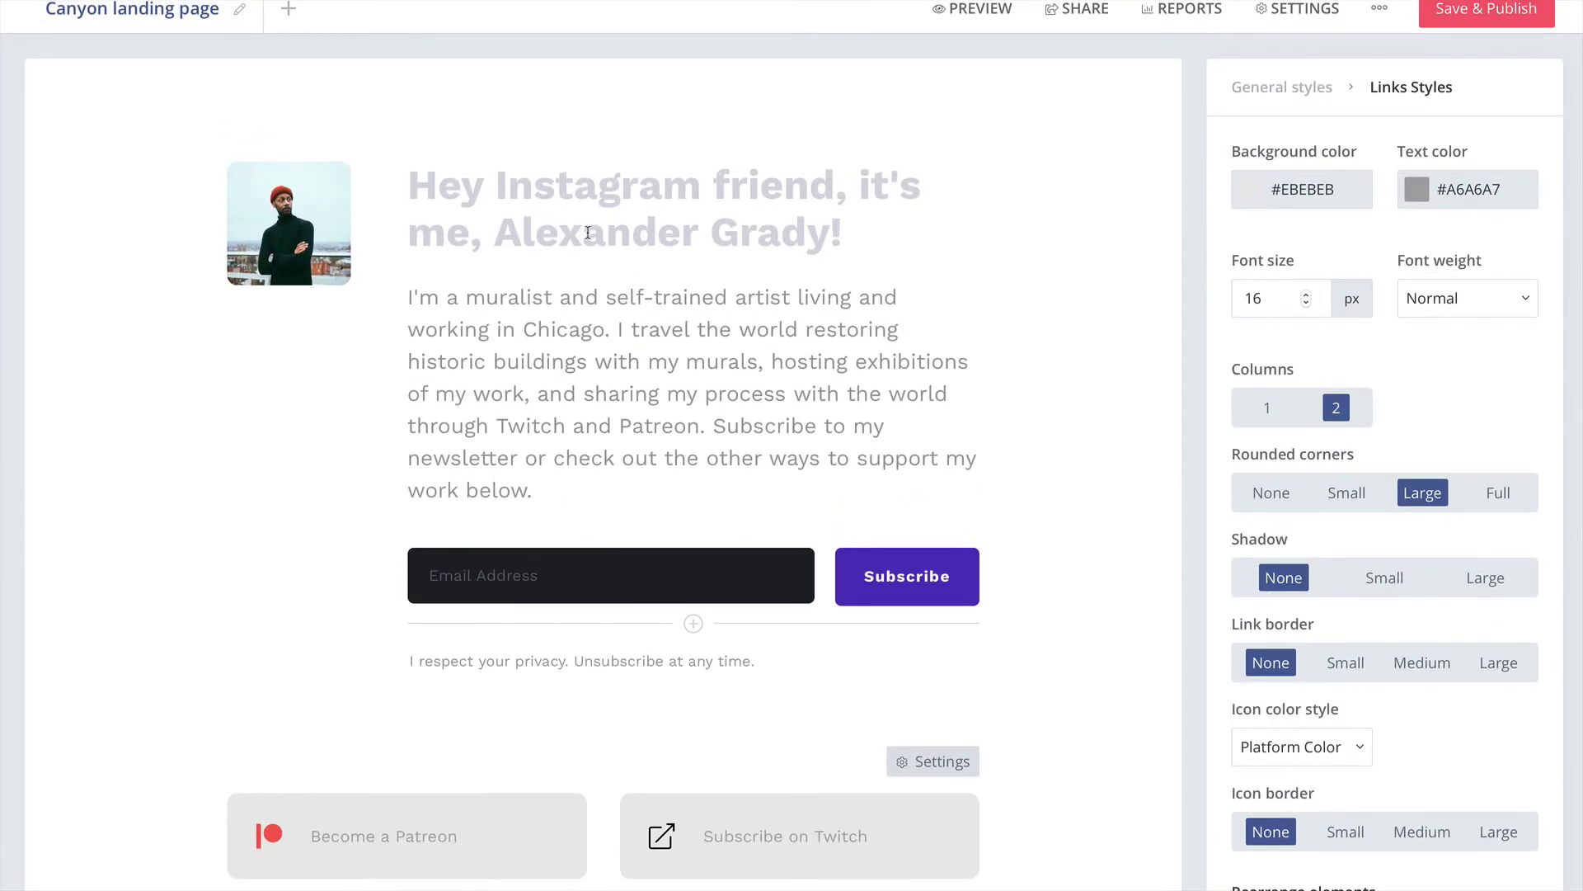
Select the headline and intro paragraph, then show the headline's #D7D7E0 bold Heading Styles.
drag(854, 237, 385, 198)
drag(411, 298, 610, 505)
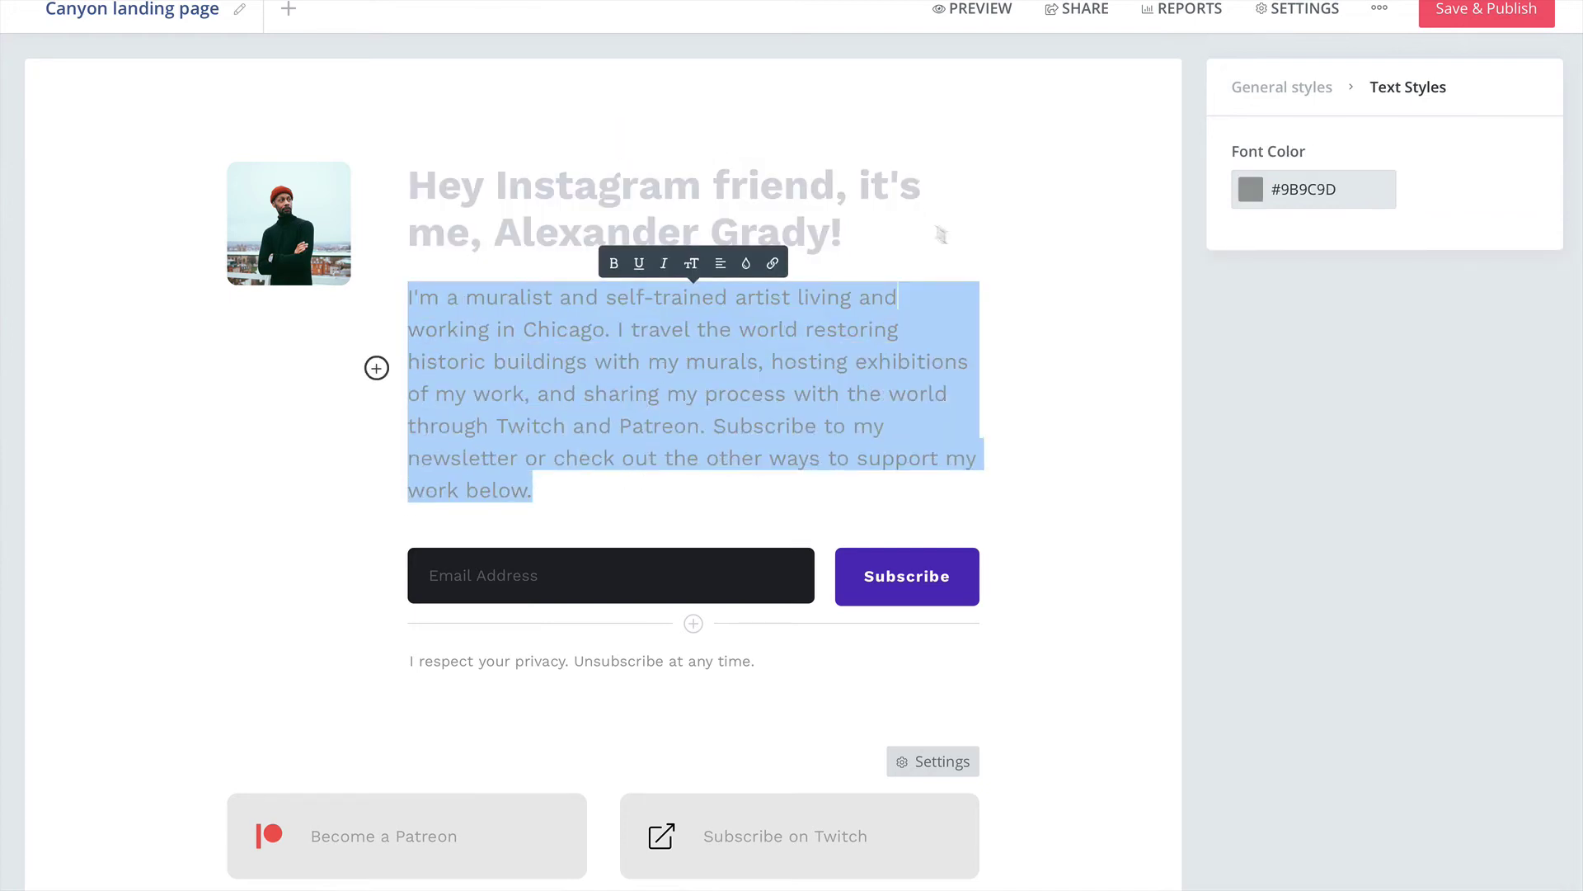
scroll(941, 235, up, 1)
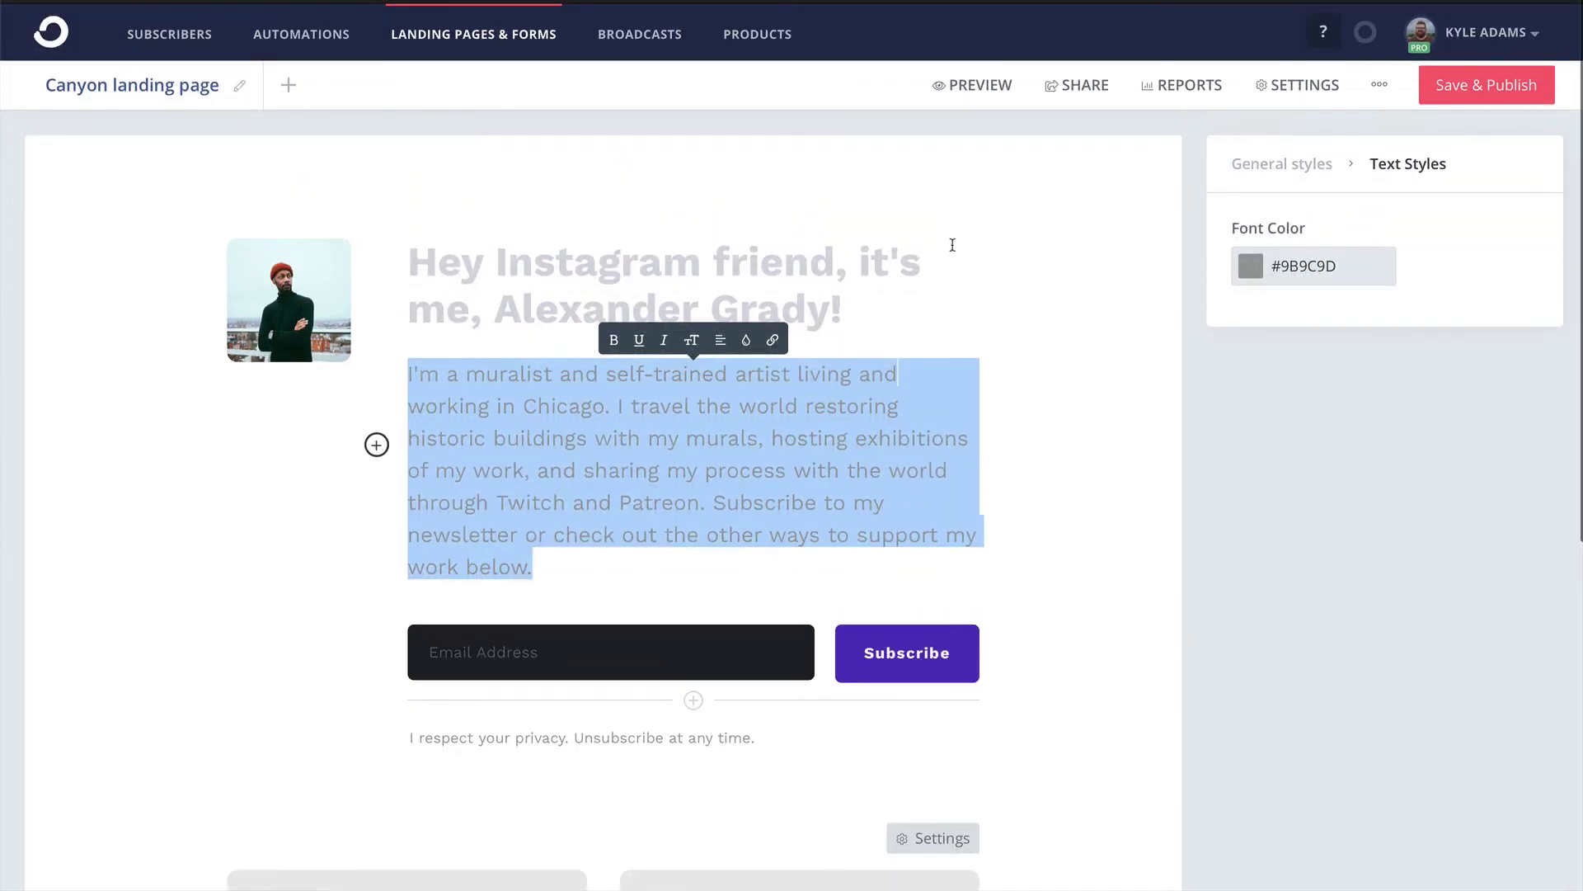
click(1380, 91)
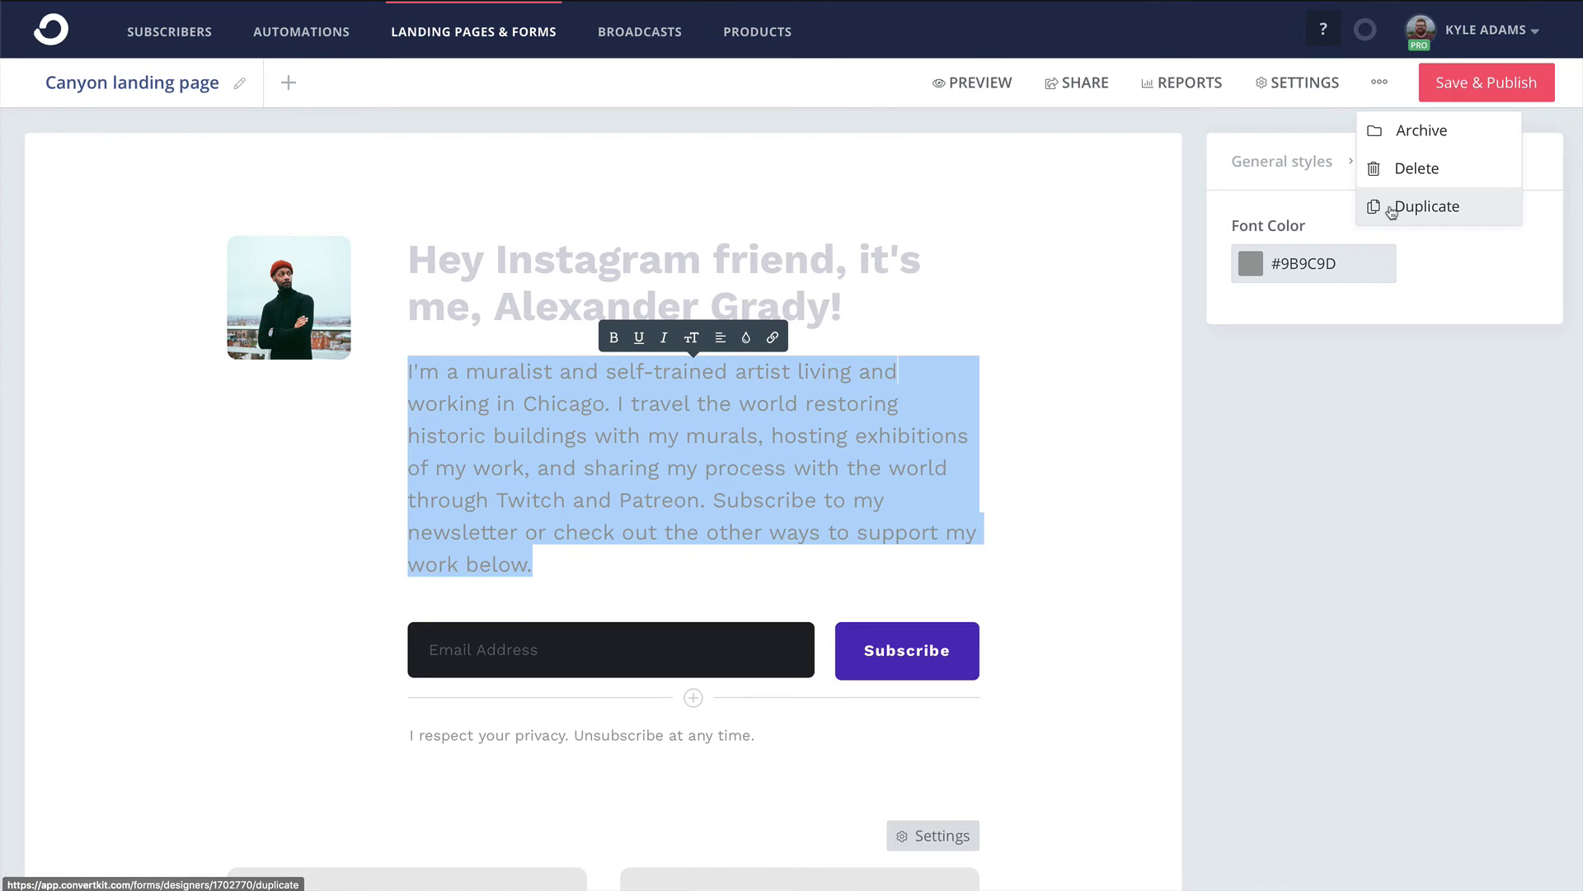
click(950, 267)
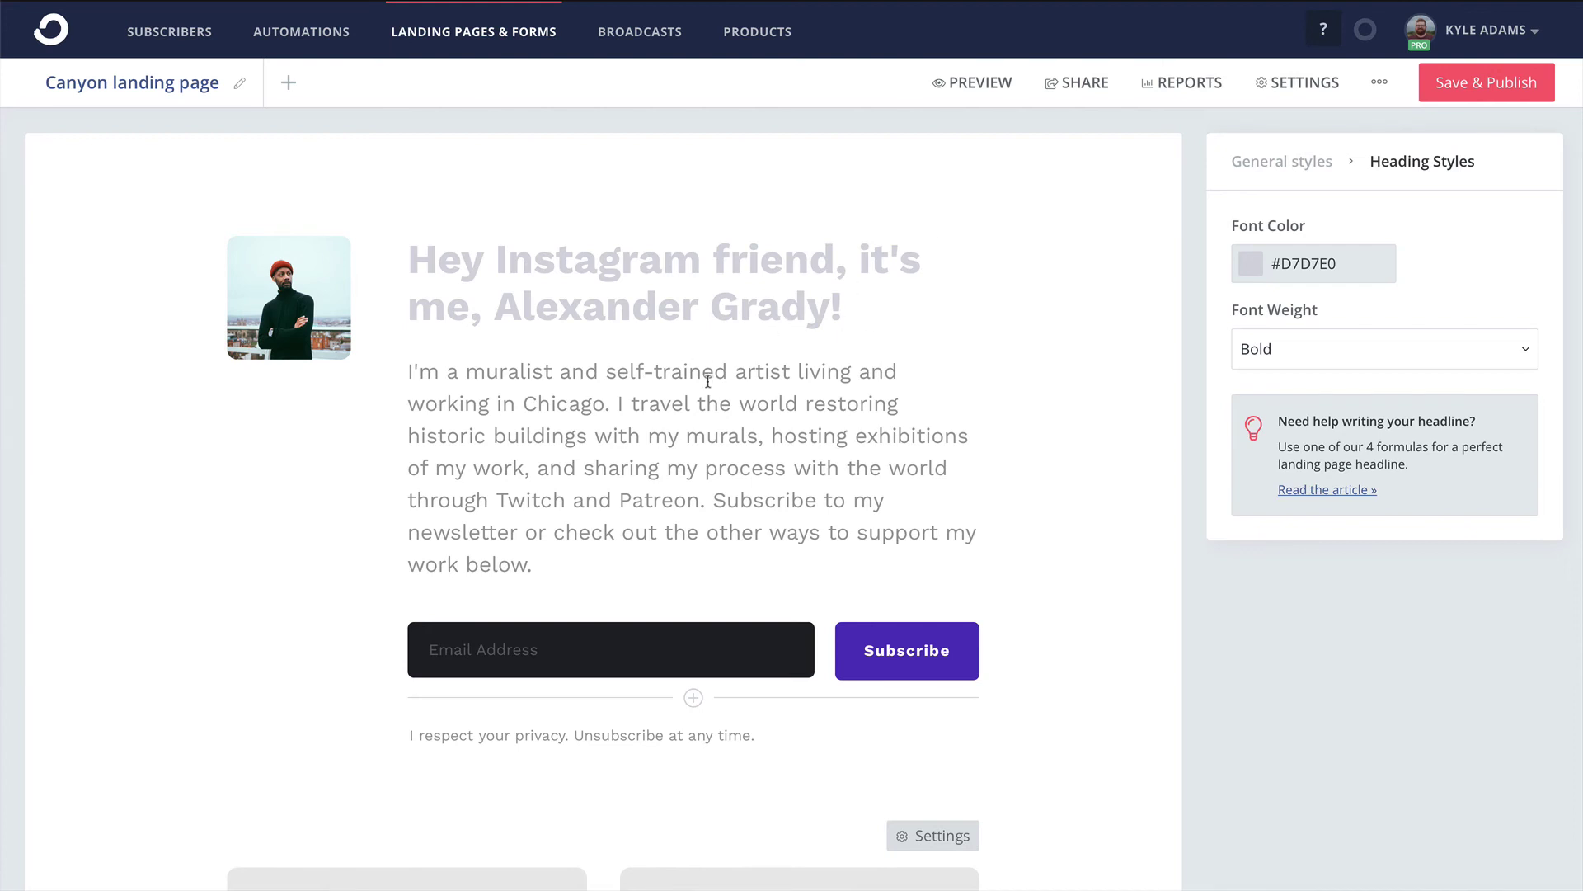
scroll(602, 498, down, 2)
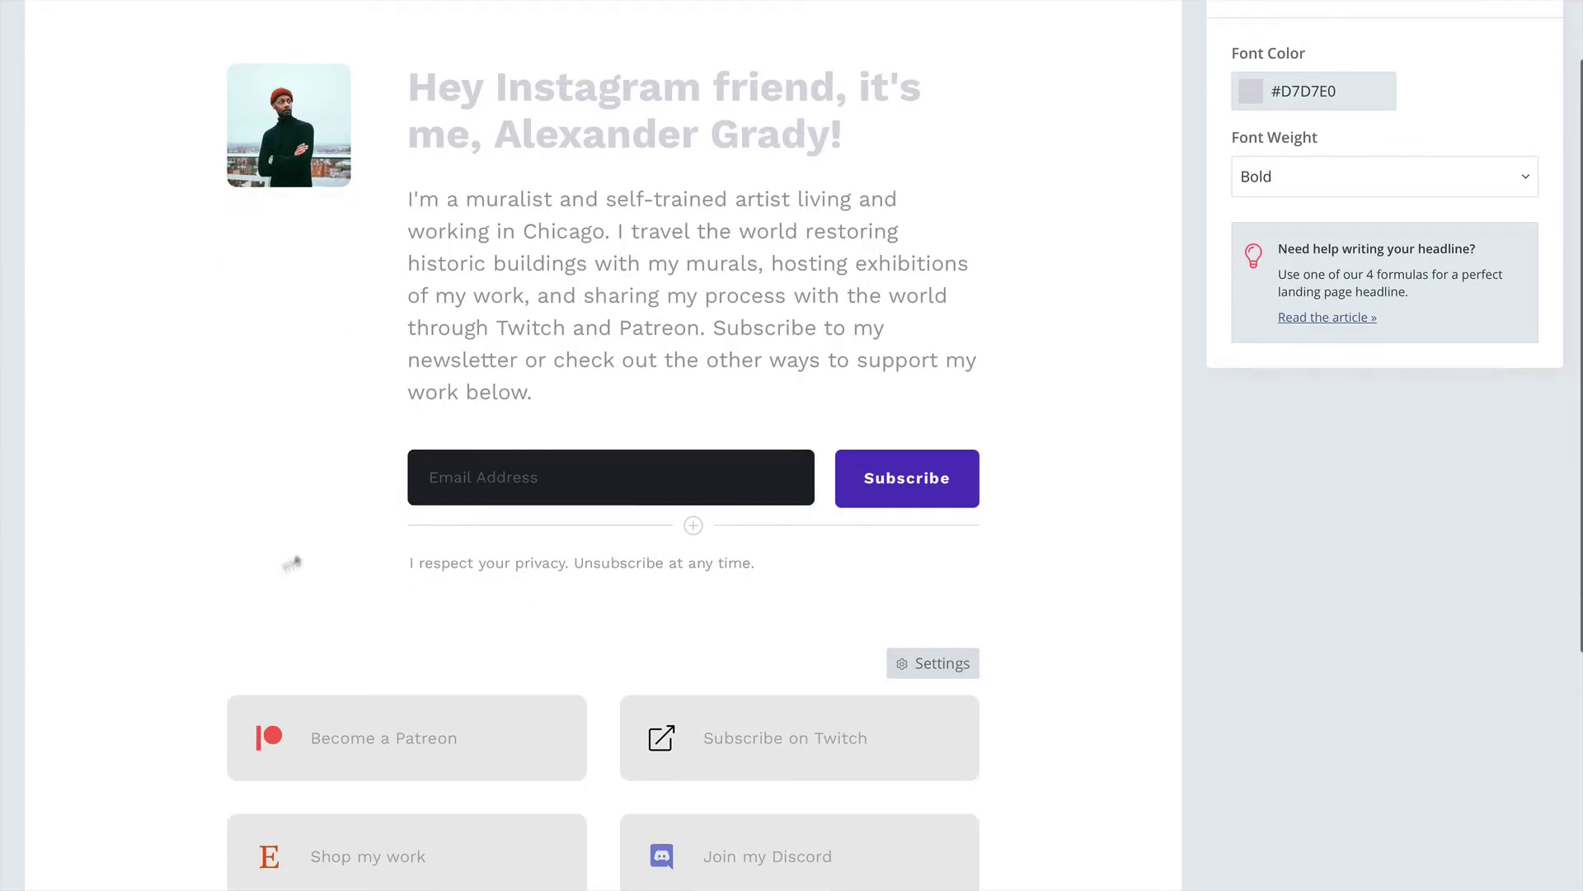